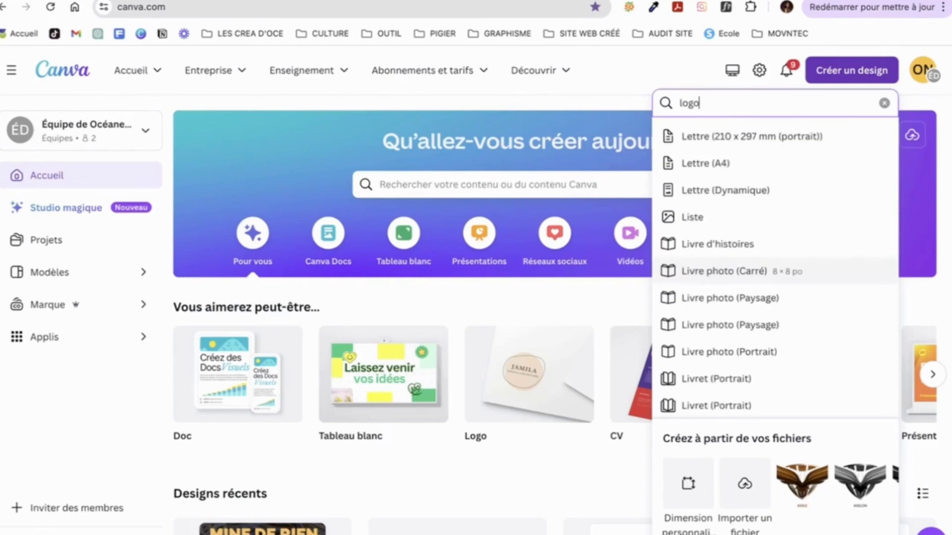
Create a blank Logo design and look through the suggested logo templates and graphic elements
key(Return)
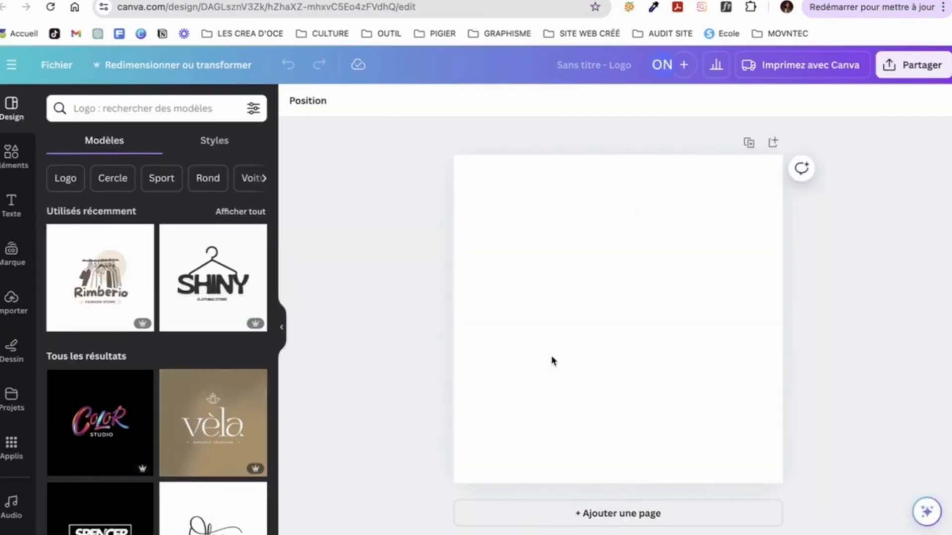
scroll(243, 392, down, 10)
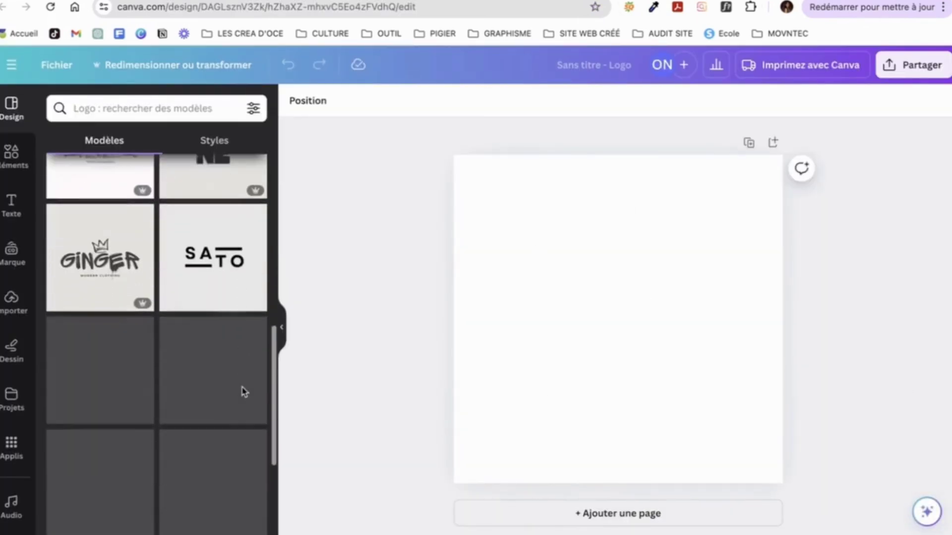
scroll(179, 482, down, 7)
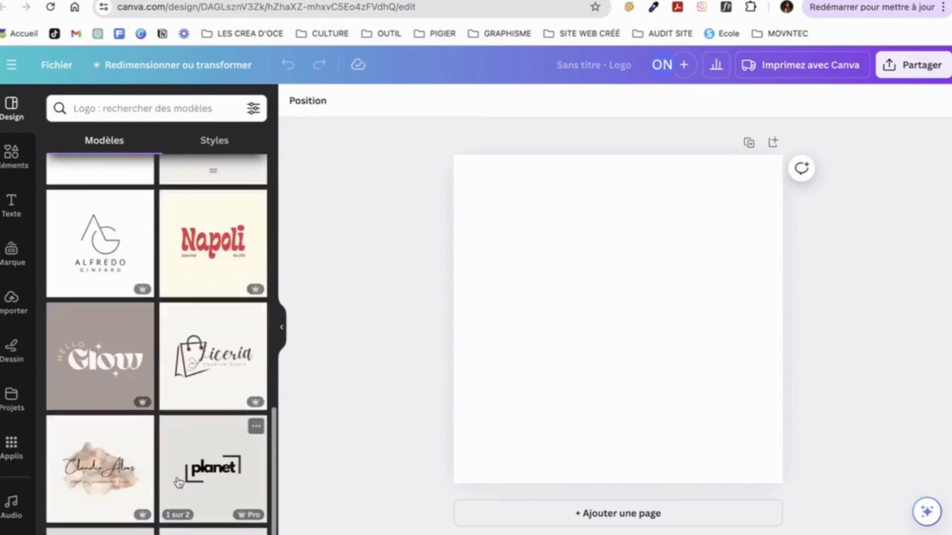
click(12, 112)
click(12, 154)
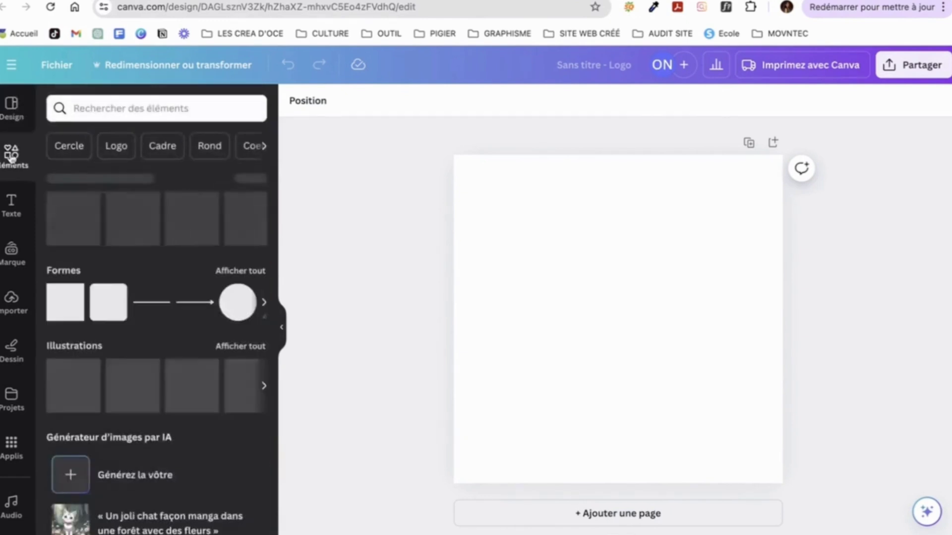
click(86, 109)
click(350, 242)
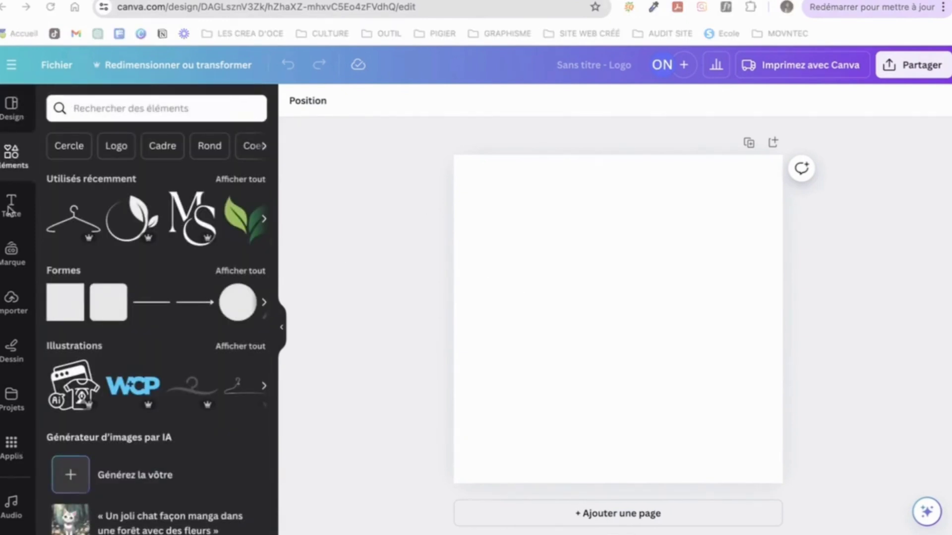
Add a text box reading "ECO VESTI" in the middle of the blank page
click(10, 204)
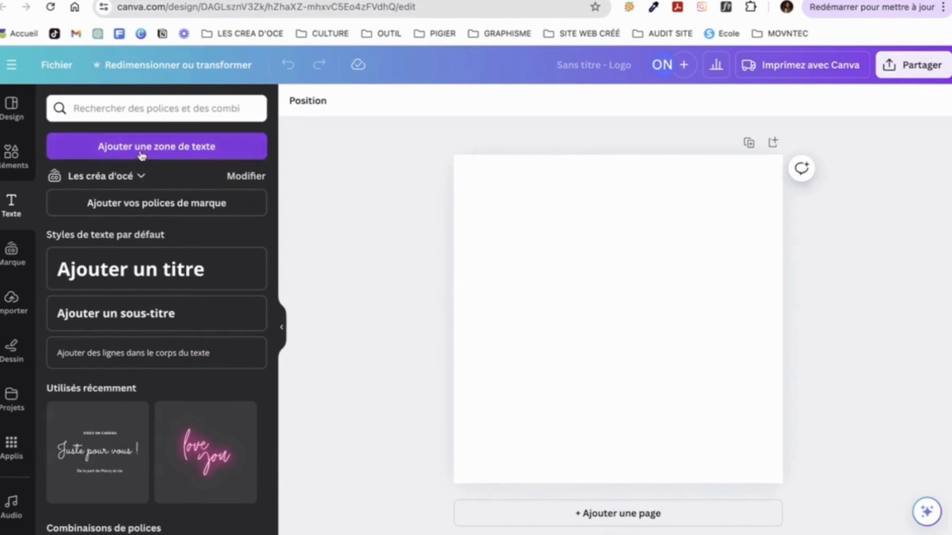
click(119, 156)
text(ECO VEST)
click(617, 231)
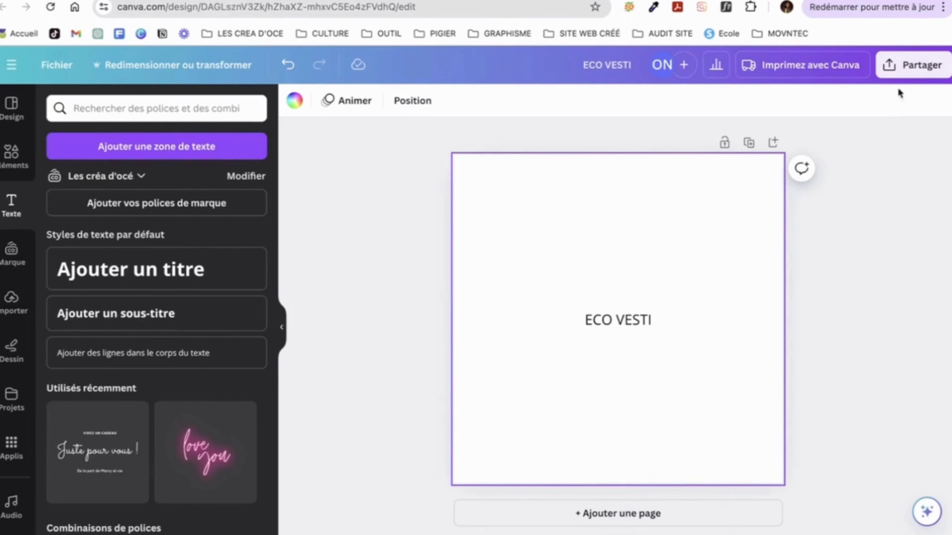
Open Pinterest in a new browser tab and search it for "inspiration logo"
key(super+t)
click(456, 267)
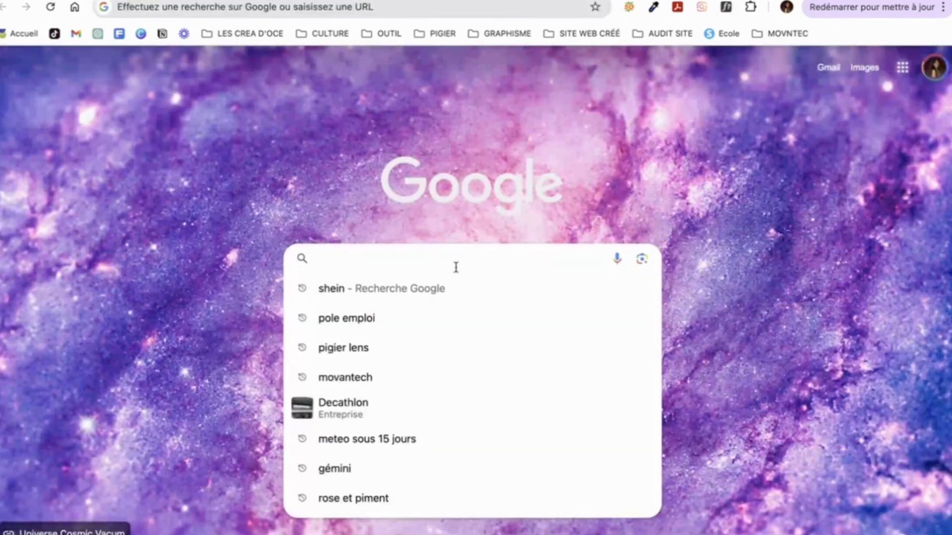
click(362, 7)
text(pinterest.fr/heifaralsv/taina/)
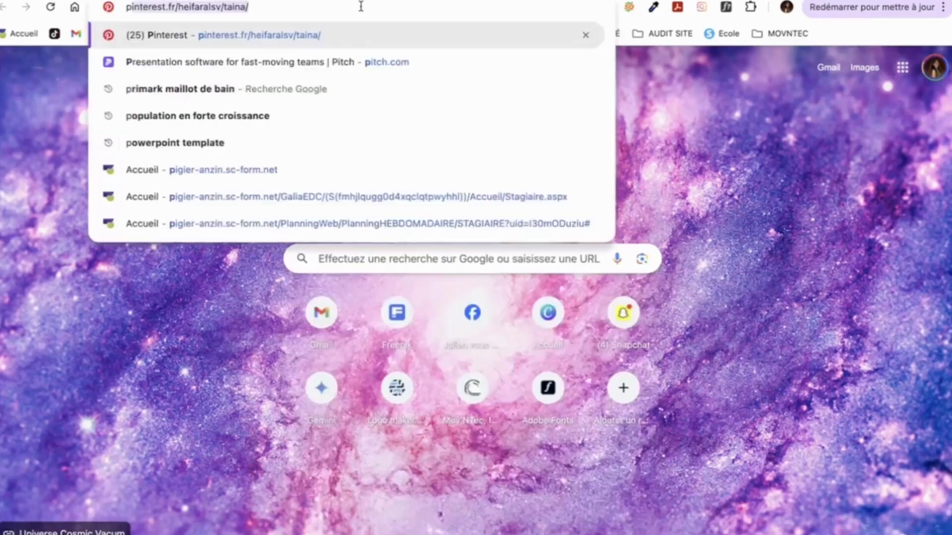
key(Return)
click(311, 73)
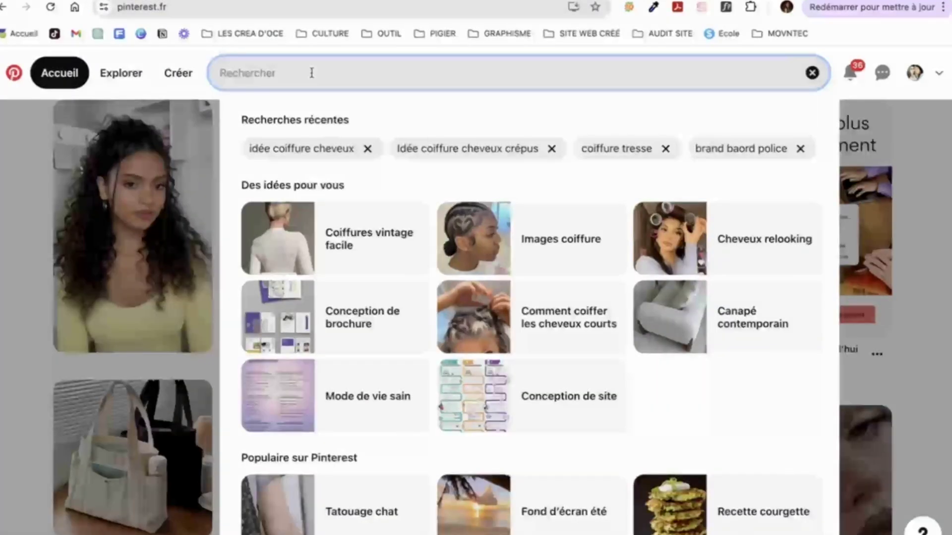
text(inspiration logo)
key(Return)
Look through the general logo inspiration pins for lettering and symbol ideas
scroll(665, 435, down, 2)
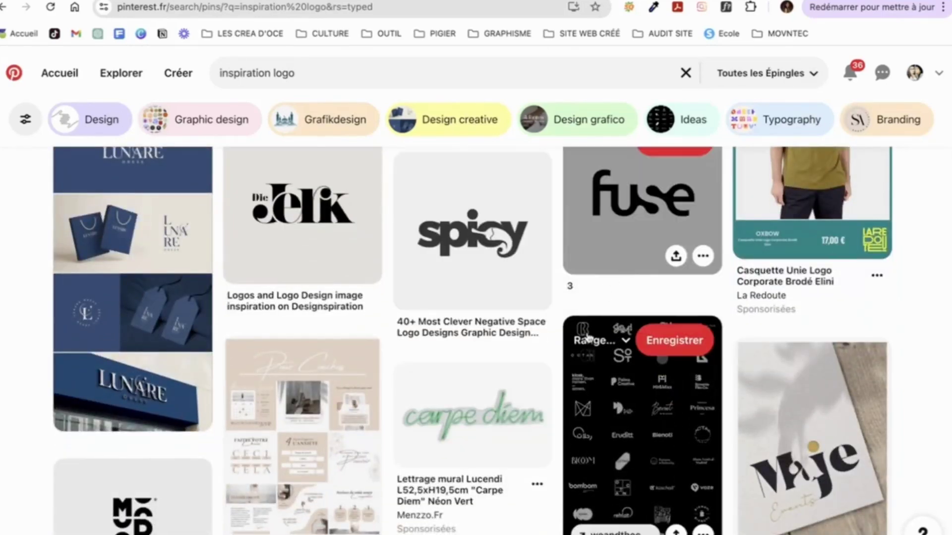
scroll(574, 378, down, 5)
scroll(573, 378, down, 3)
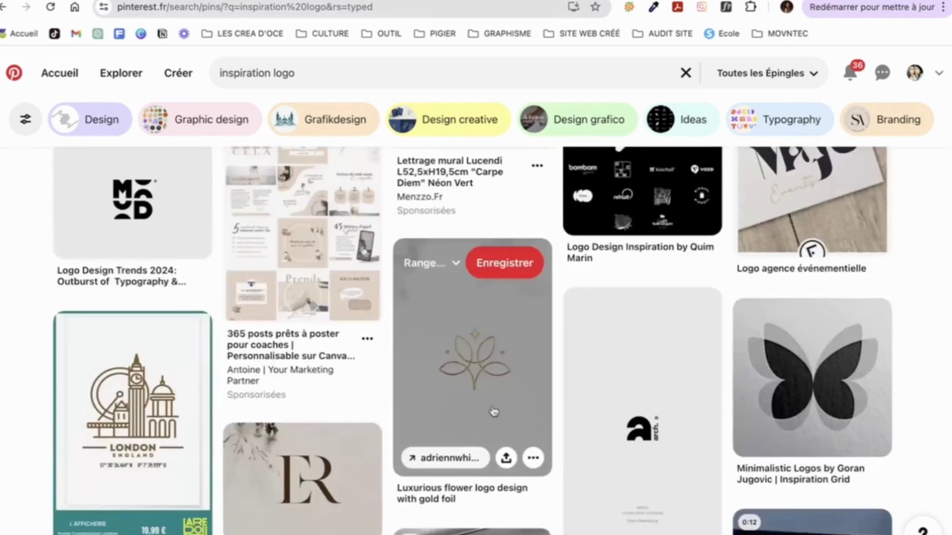
scroll(493, 412, down, 1)
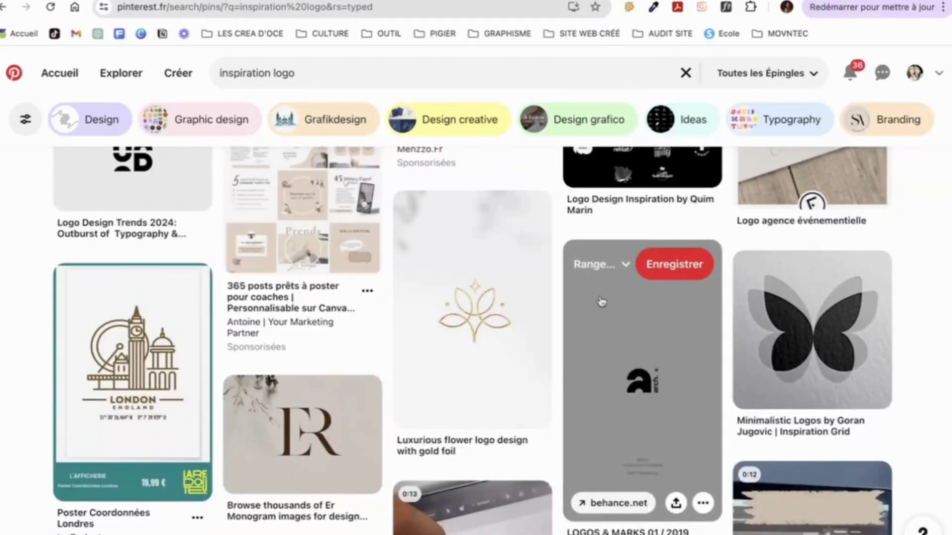
scroll(601, 302, down, 1)
Refine the Pinterest search to "inspiration logo durable" and examine the sustainable logo examples
text(durable)
key(Return)
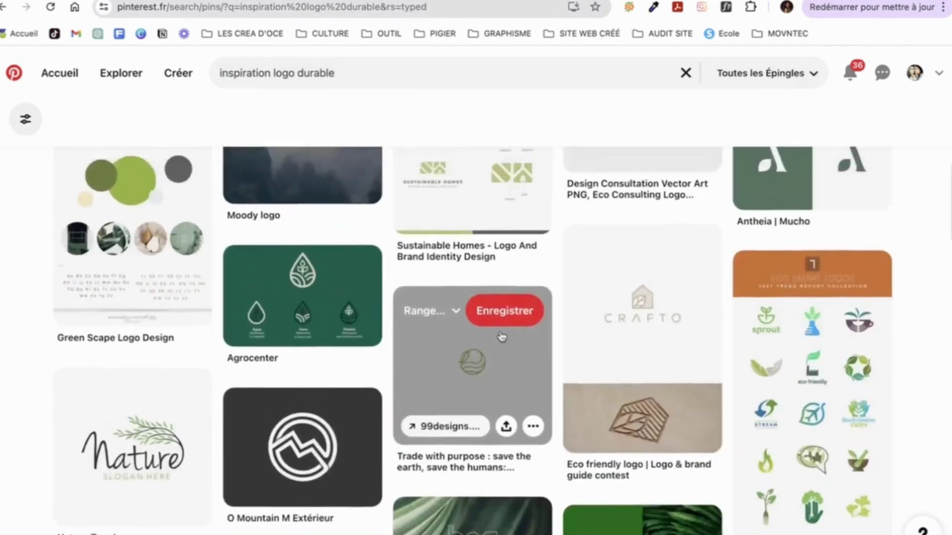
scroll(502, 337, up, 3)
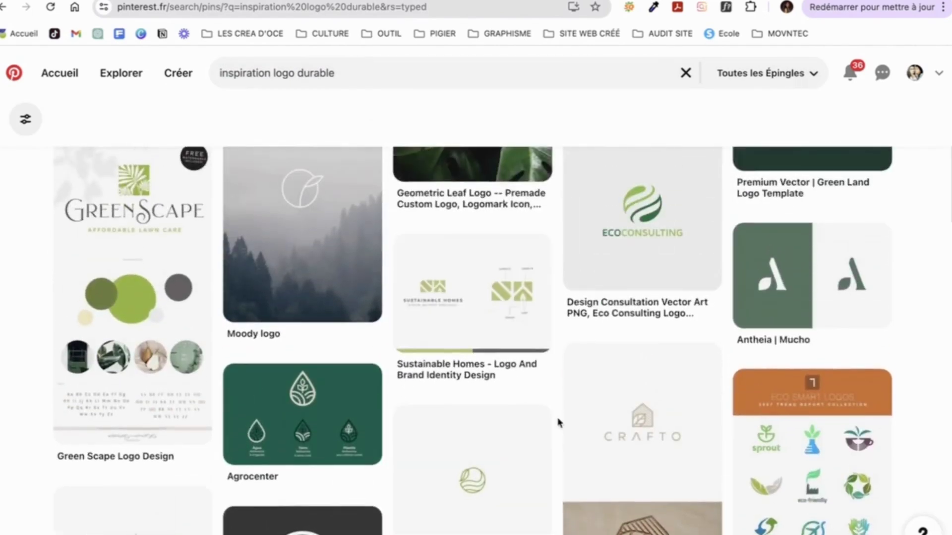
scroll(559, 421, down, 6)
scroll(558, 421, down, 4)
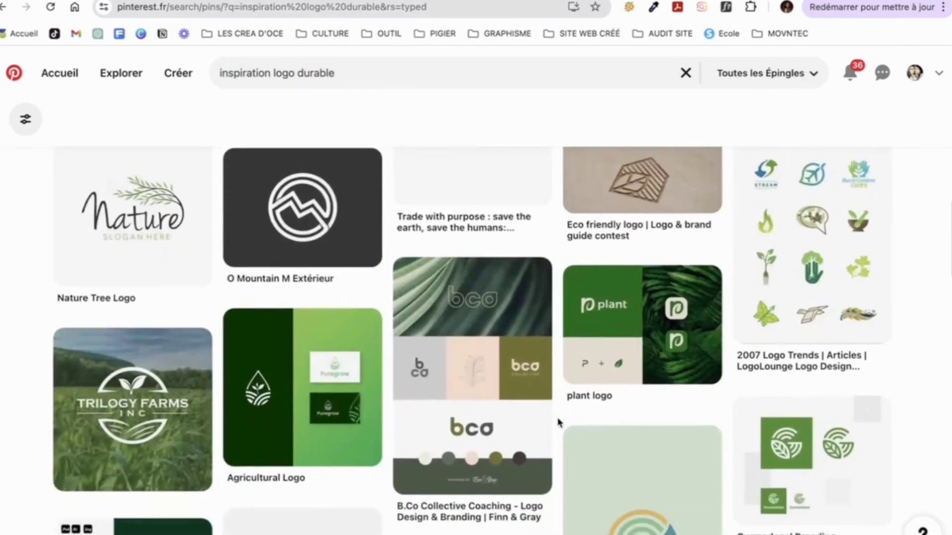
scroll(558, 421, up, 3)
scroll(559, 421, down, 9)
scroll(559, 422, down, 2)
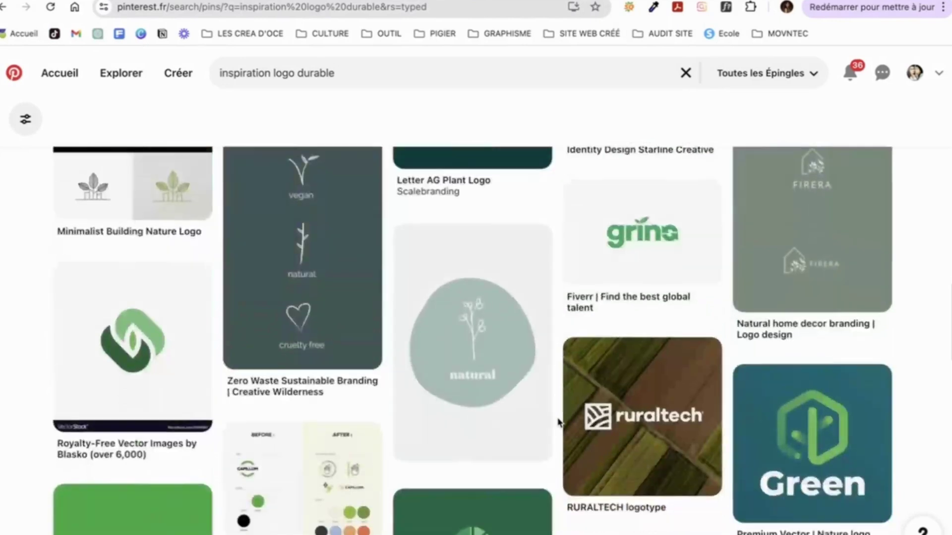
scroll(556, 418, down, 1)
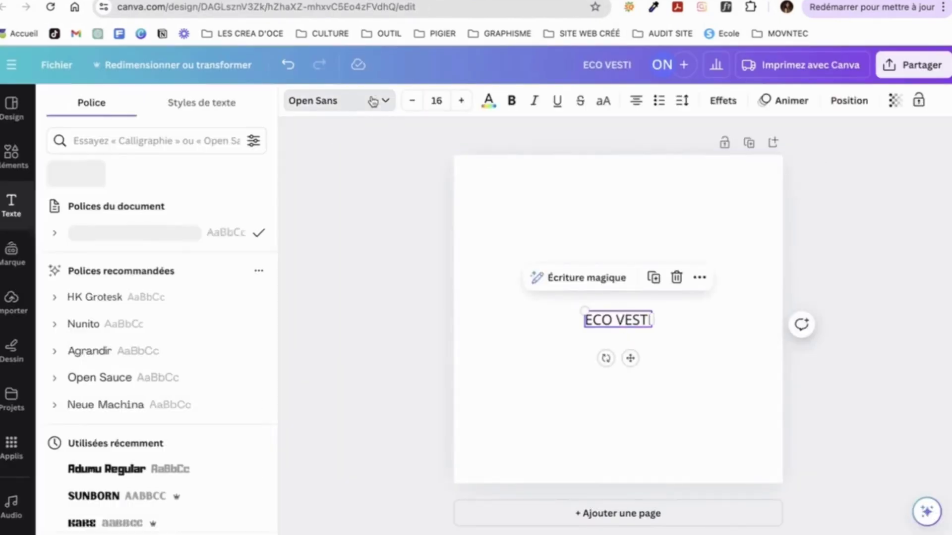
Back in the Canva logo design, try Kare and other fonts on the ECO VESTI text and settle on Sunborn
click(124, 523)
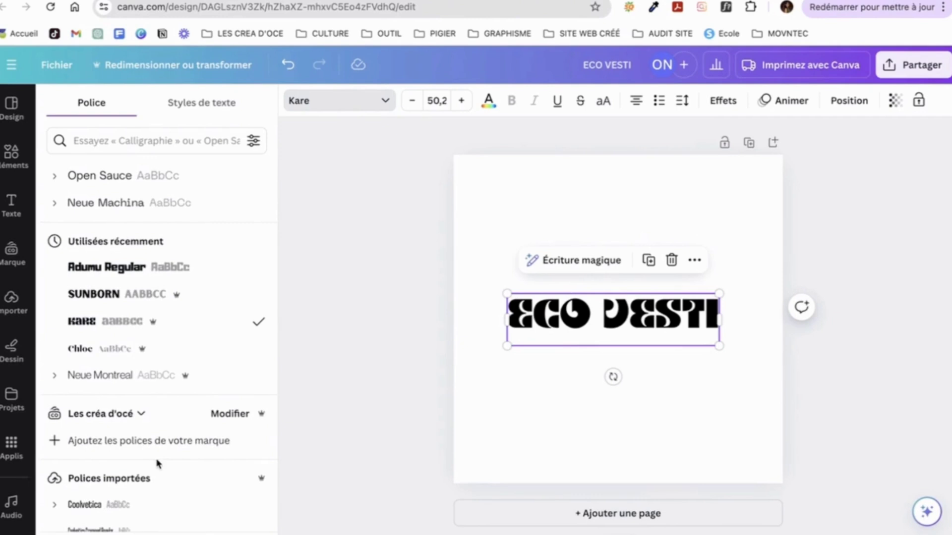
scroll(158, 464, down, 3)
click(153, 430)
scroll(153, 431, down, 2)
scroll(149, 432, down, 10)
click(131, 466)
scroll(127, 482, down, 5)
scroll(130, 480, down, 10)
click(96, 329)
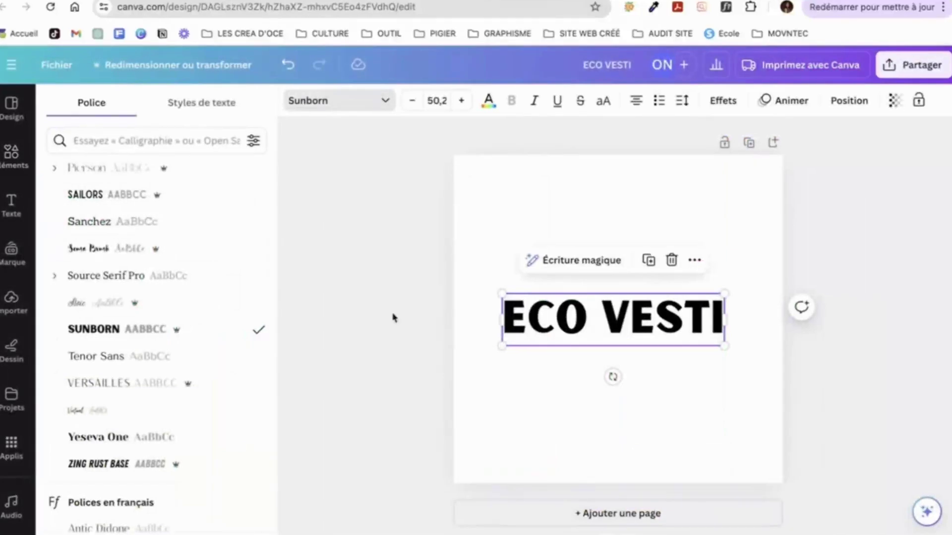
click(404, 327)
Search the design templates for "logo eco" and add the green "eco Better Life" version as page 2
click(11, 106)
text(logo eco)
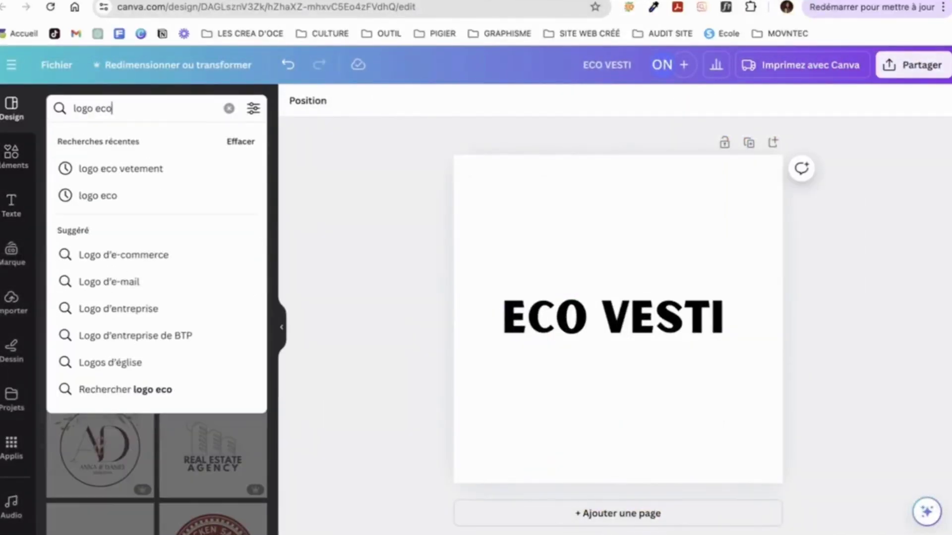
key(Return)
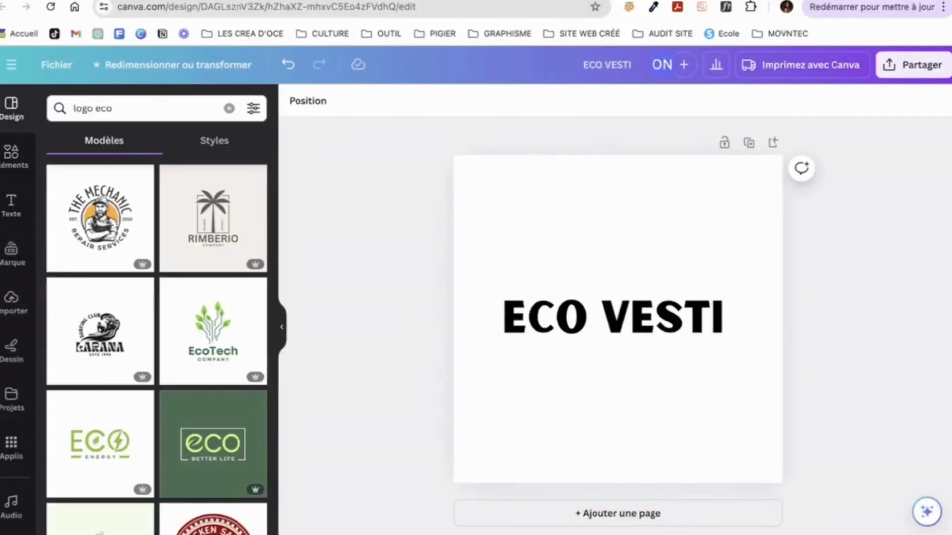
click(193, 455)
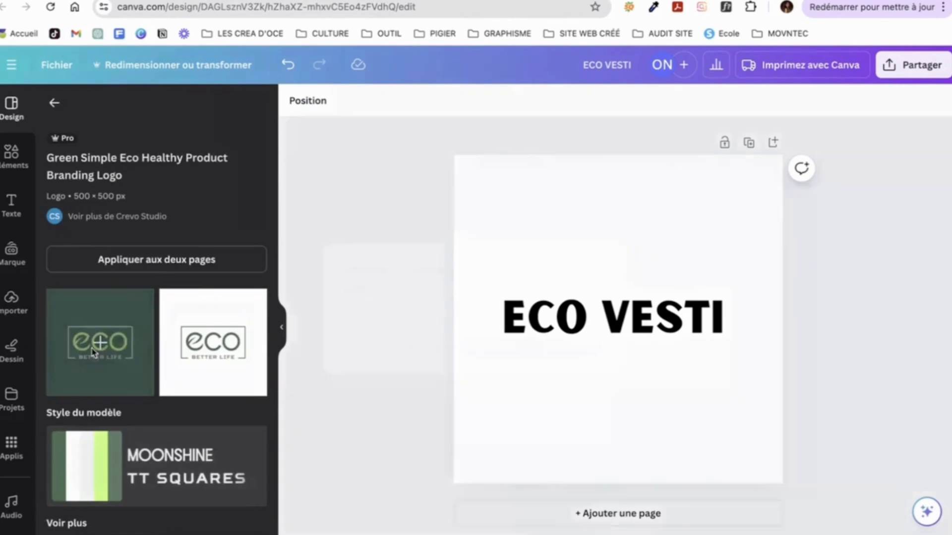
click(101, 342)
Recolour the template's leaf-shaped "e" to medium green and place it above the left end of the ECO VESTI text on page 1
click(574, 363)
click(563, 331)
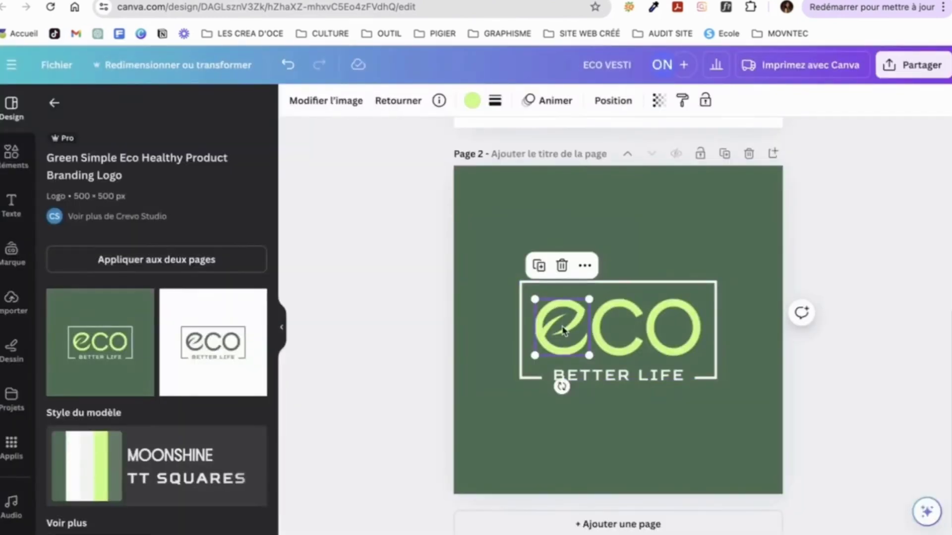
click(471, 101)
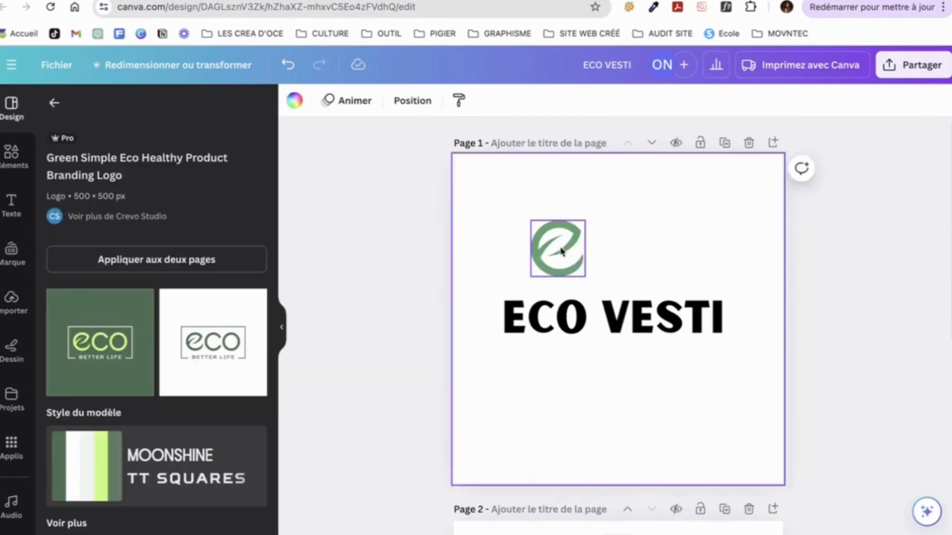
drag(561, 251, 533, 249)
Duplicate the ECO VESTI text and move the copy below the original
click(575, 333)
click(648, 261)
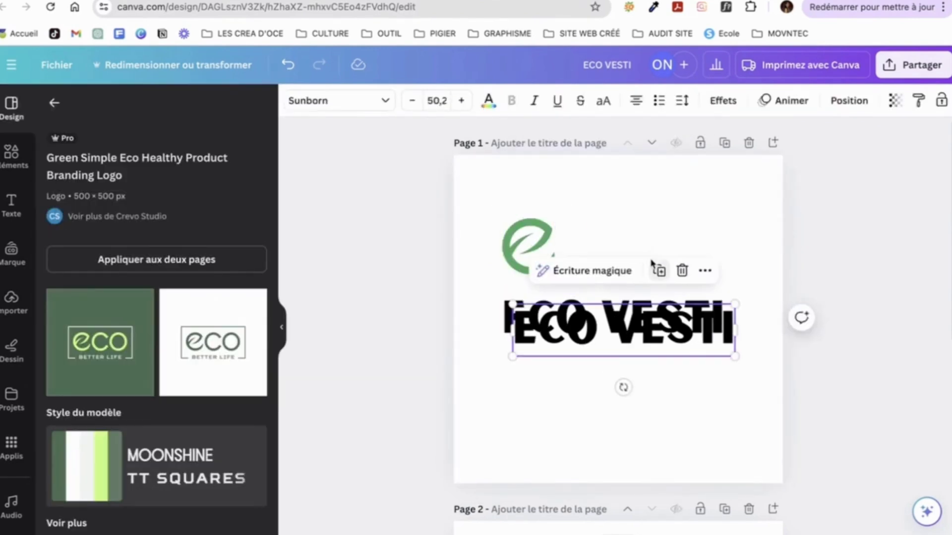
drag(623, 328, 624, 396)
Replace the upper ECO VESTI text with "CO" and enlarge it beside the leaf-shaped "e"
double_click(615, 317)
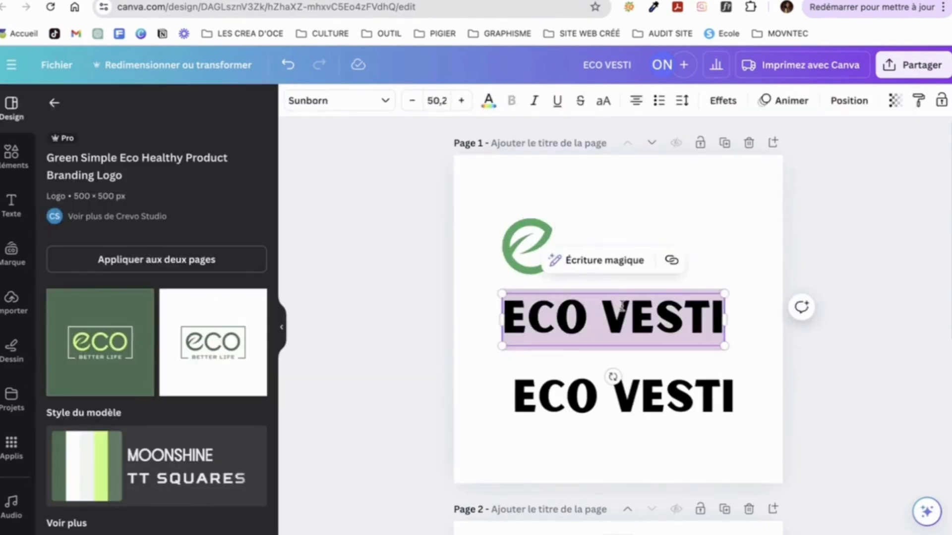
text(CO)
click(684, 354)
click(616, 316)
Set the CO lettering to bold Montserrat, size 114, in the leaf's green, and move the whole eco word down above the lower text
click(338, 100)
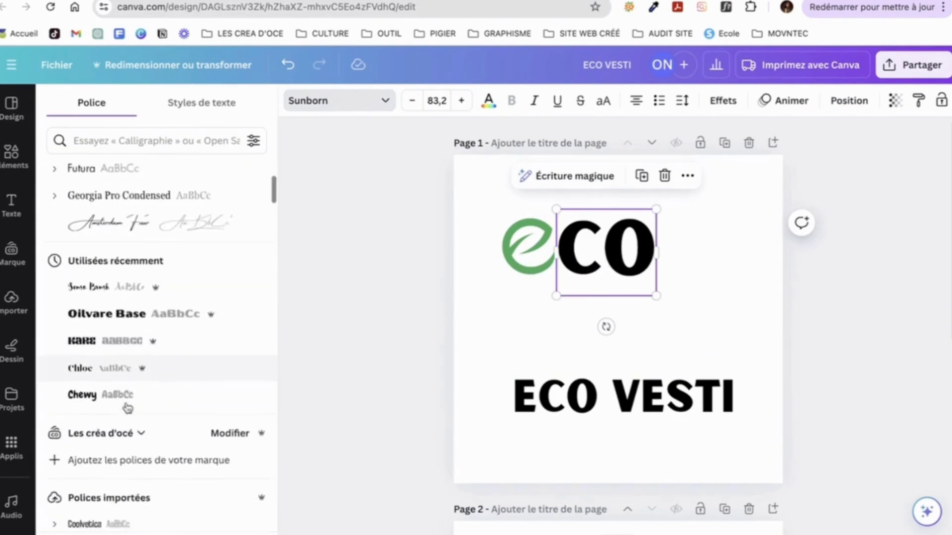
click(153, 139)
text(monts)
click(203, 205)
click(56, 206)
click(149, 451)
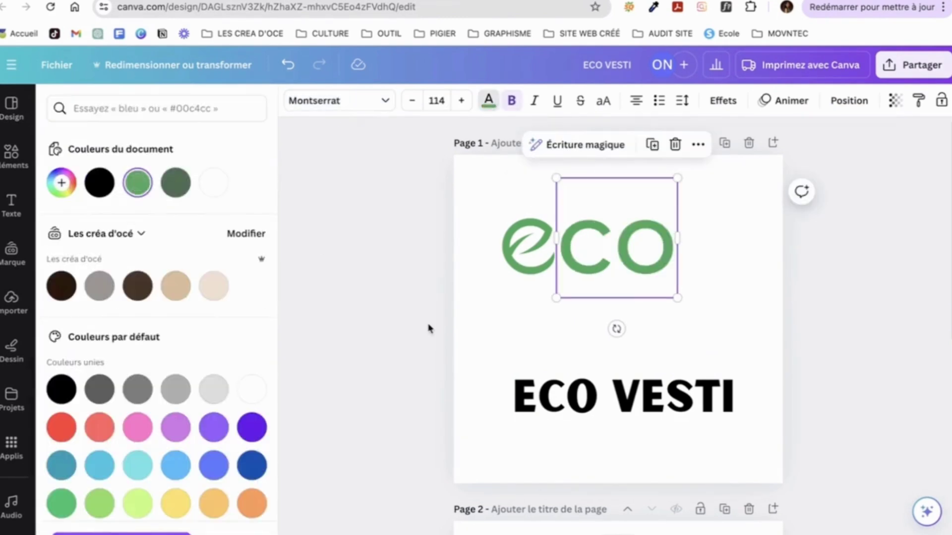
click(427, 328)
drag(665, 254, 699, 299)
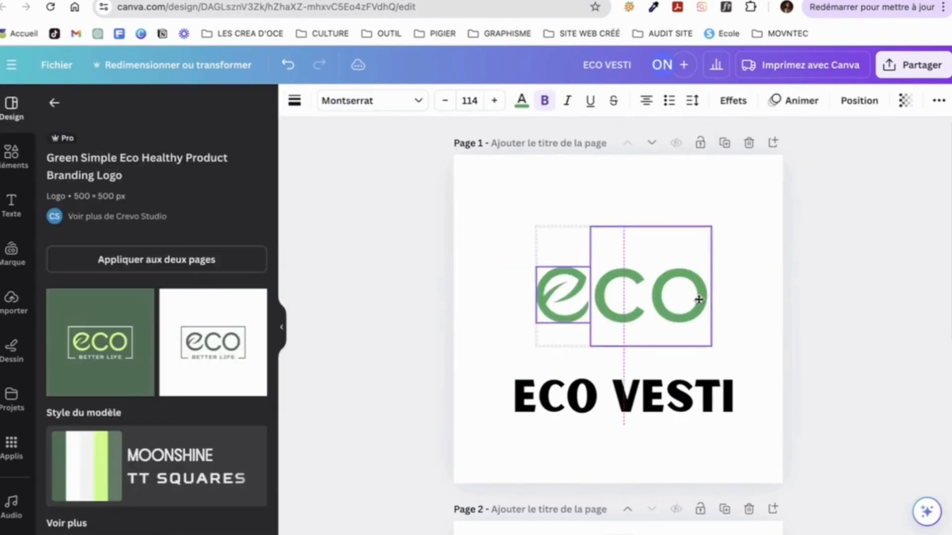
Shorten the lower text to "VESTI" and enlarge it beneath the green eco word
double_click(613, 405)
click(613, 396)
drag(613, 396, 484, 396)
drag(562, 373, 514, 351)
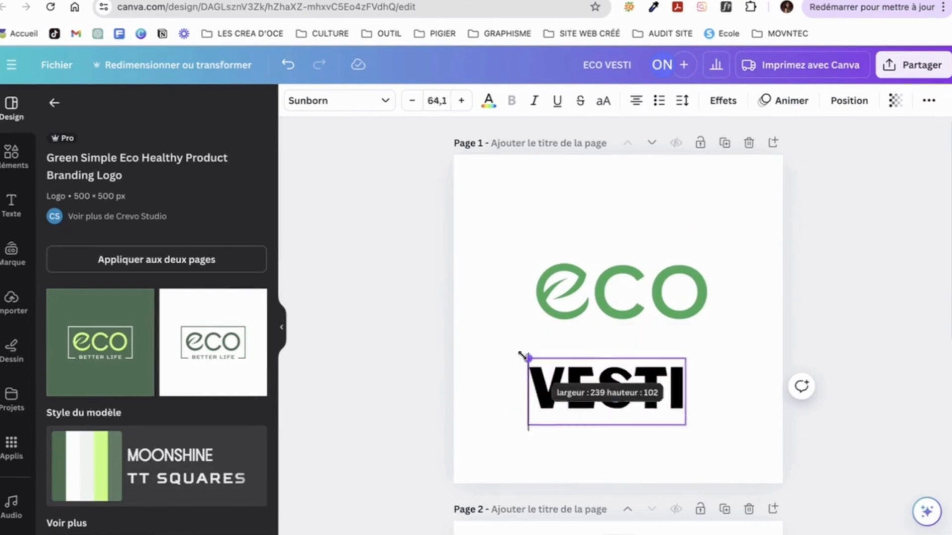
click(393, 314)
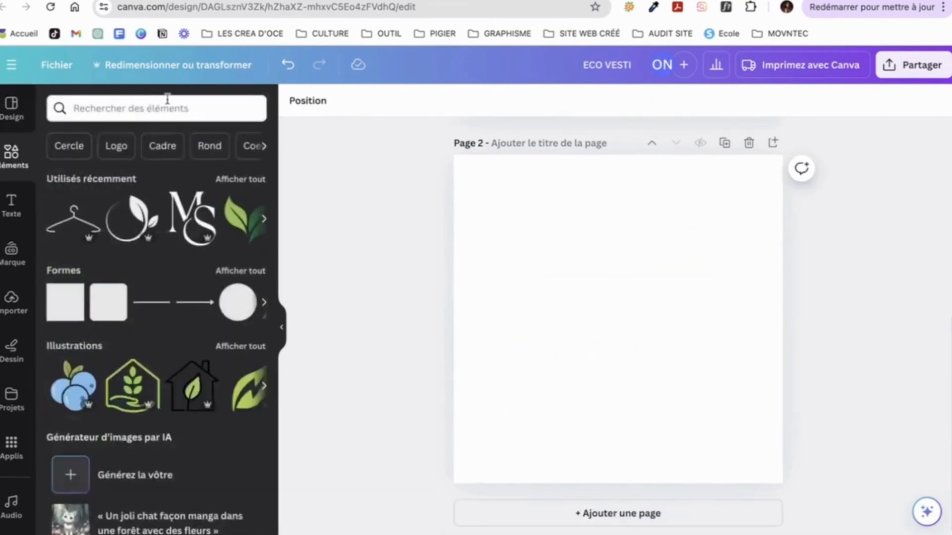
Search the illustration elements for "logo vetement" and try the Simple Cloth needle logo on the blank page 2
click(166, 105)
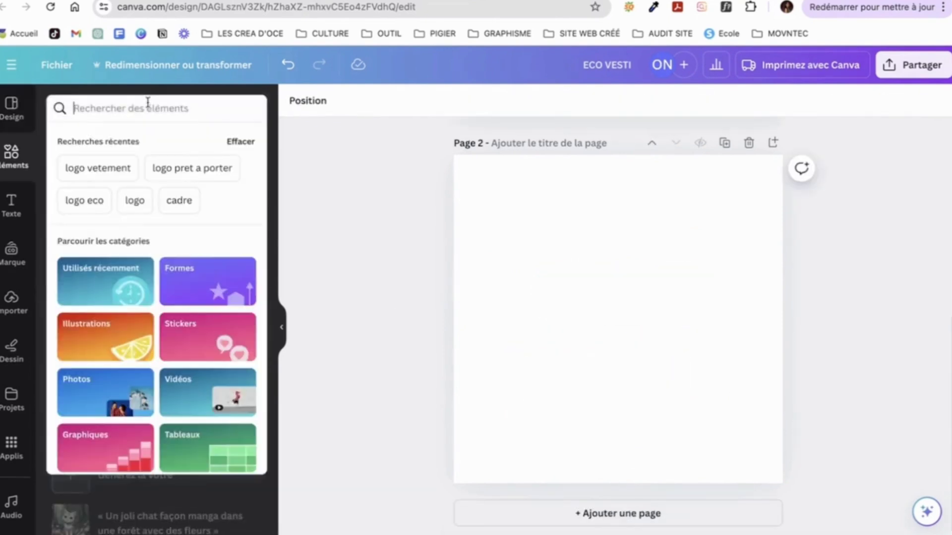
click(102, 165)
click(110, 140)
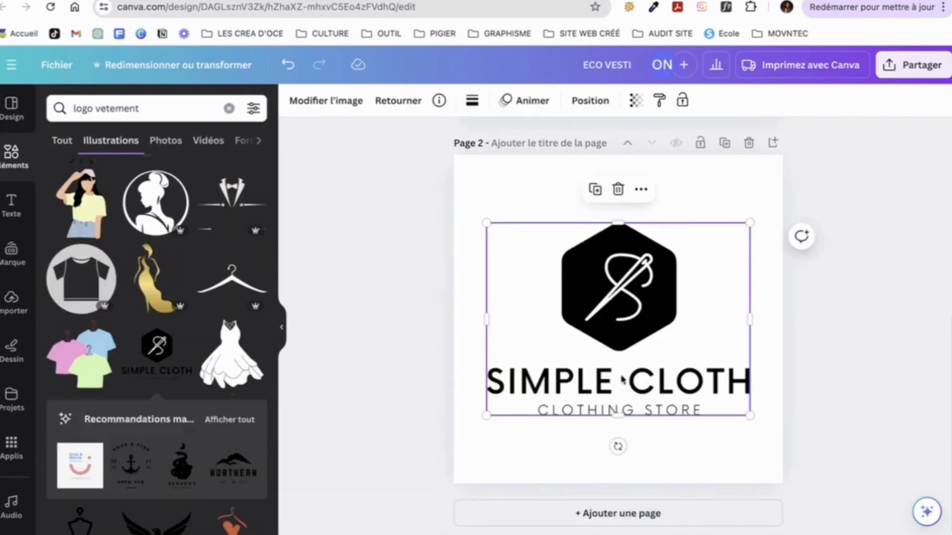
double_click(624, 377)
key(Escape)
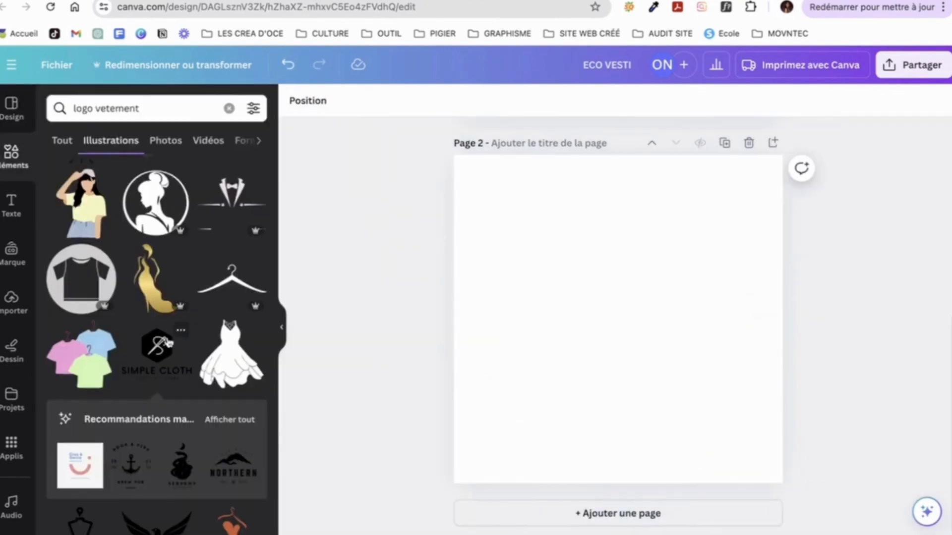
Try the needle-and-thread illustration from the "logo vetement" results on page 2 and remove it
scroll(168, 343, down, 10)
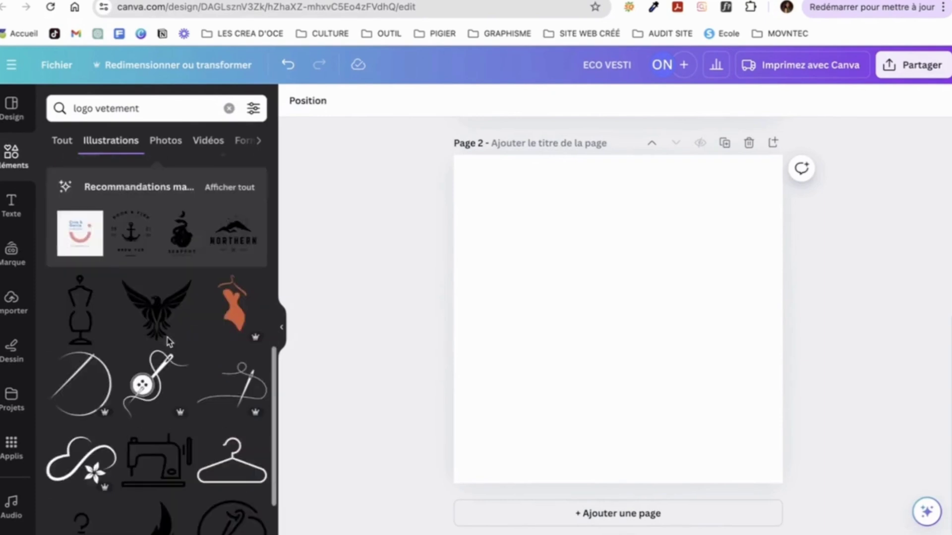
click(150, 414)
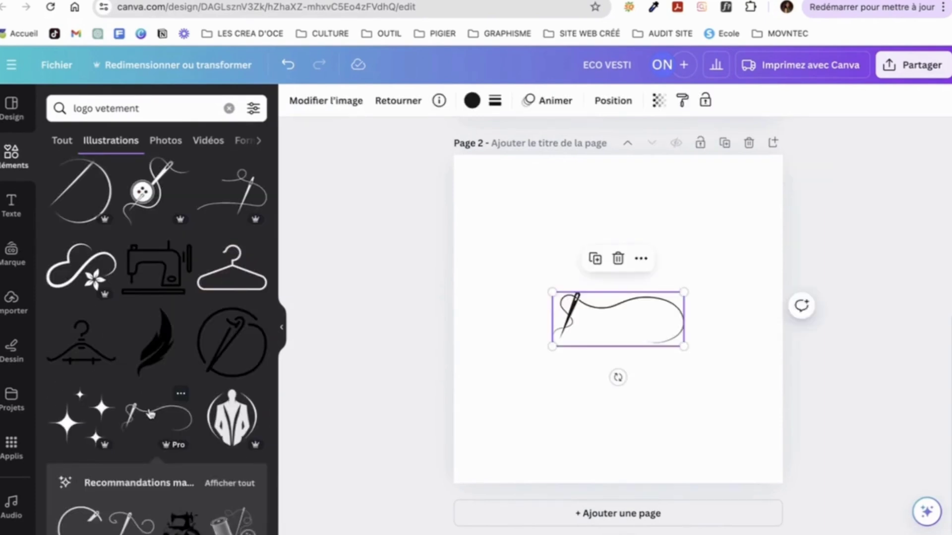
key(Delete)
Add the thin clothes hanger illustration to page 2 and bring in the eco and VESTI lettering from page 1
scroll(150, 415, up, 4)
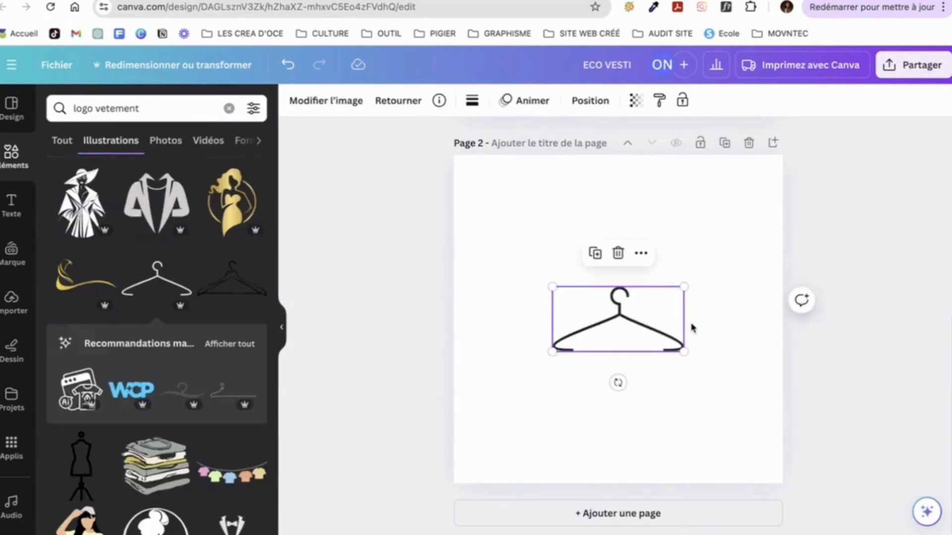
scroll(528, 159, up, 5)
drag(528, 158, 659, 154)
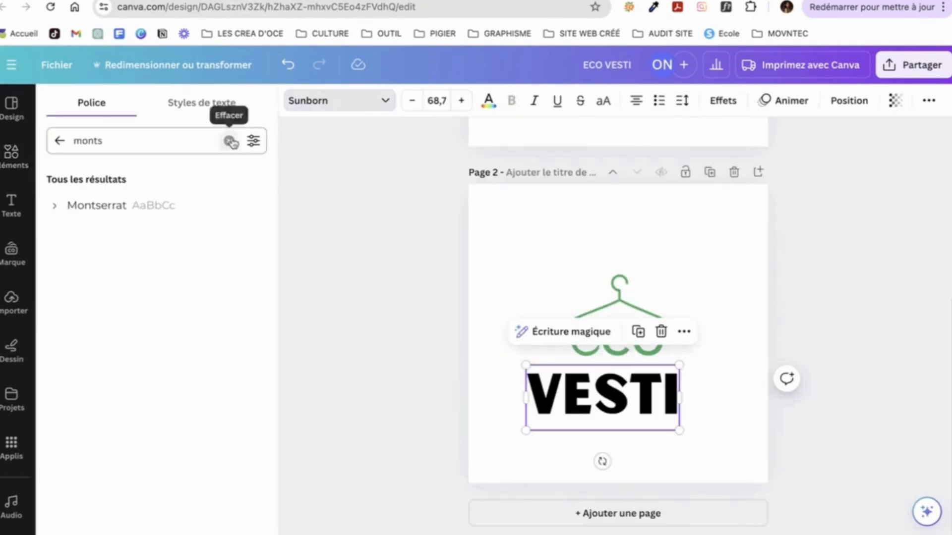
Try decorative Spirales fonts such as Sego and Kingred Youth, plus the Stoic script font, on the VESTI text
click(229, 141)
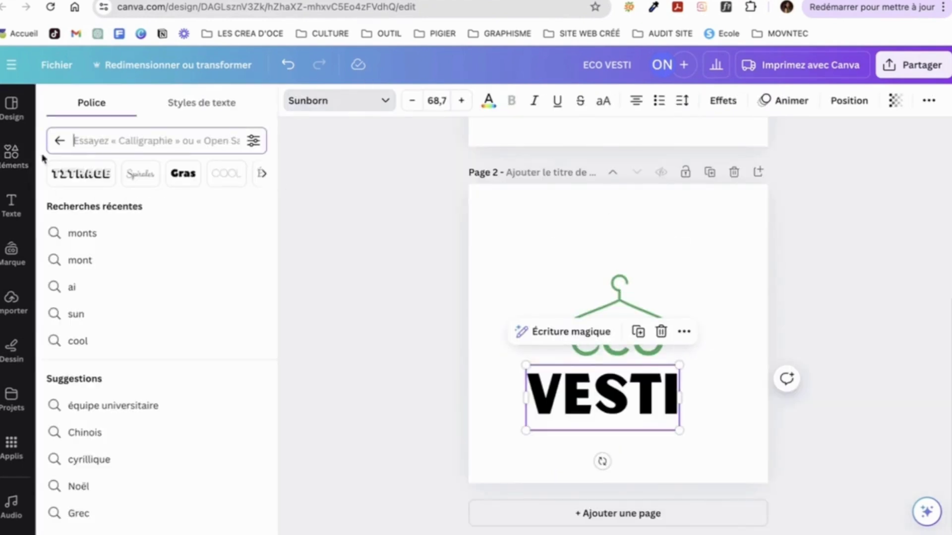
click(60, 140)
scroll(124, 356, down, 4)
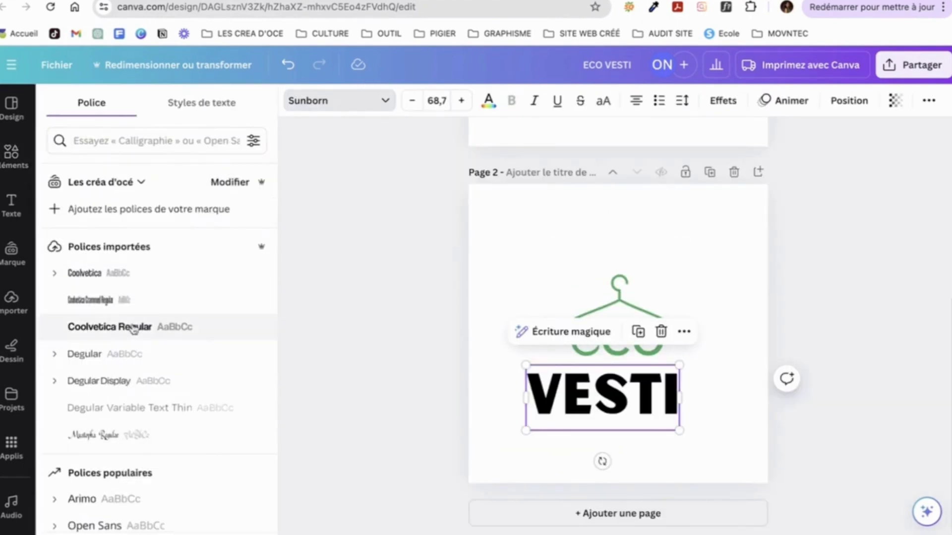
scroll(138, 414, down, 2)
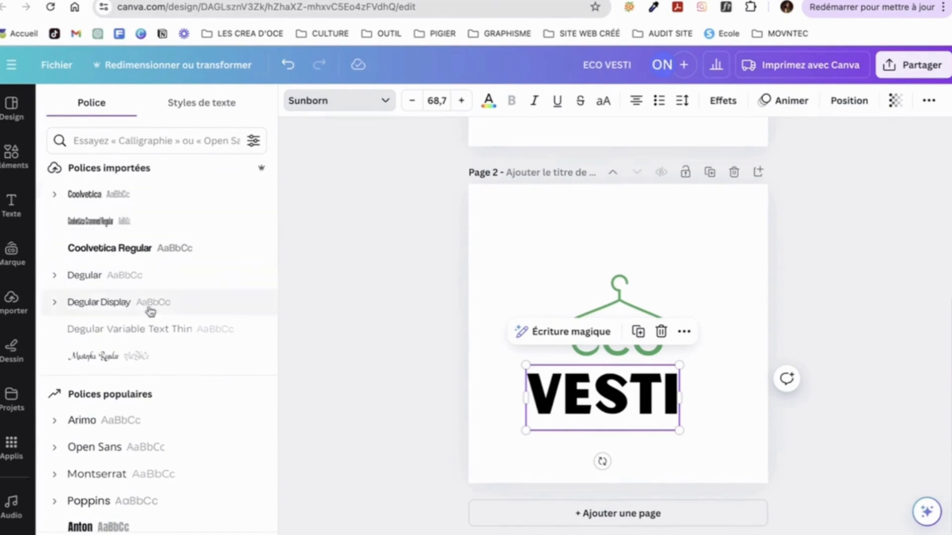
click(110, 276)
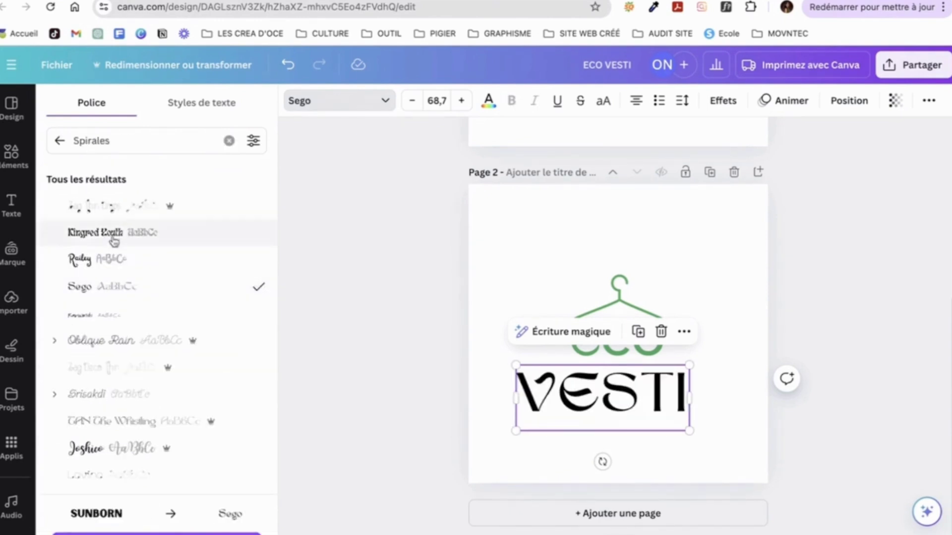
click(113, 234)
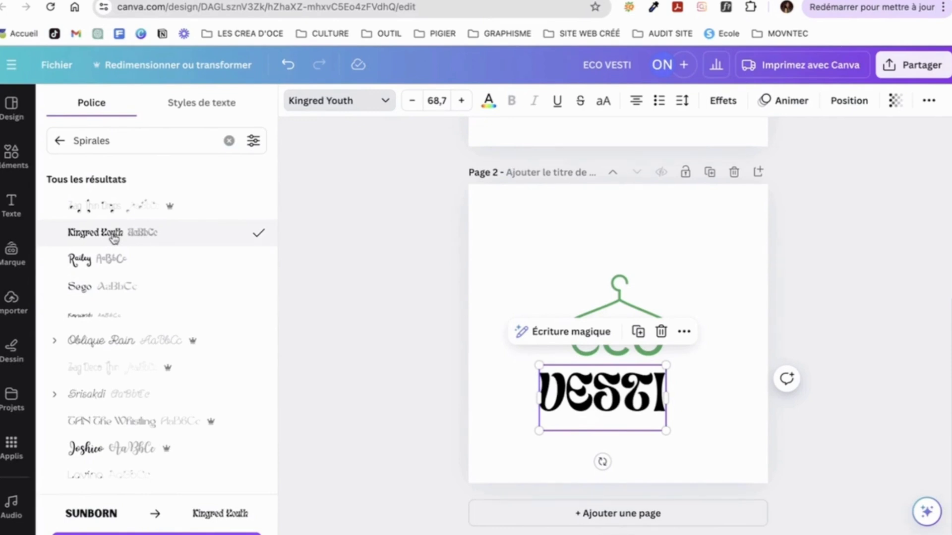
scroll(158, 446, down, 3)
click(154, 424)
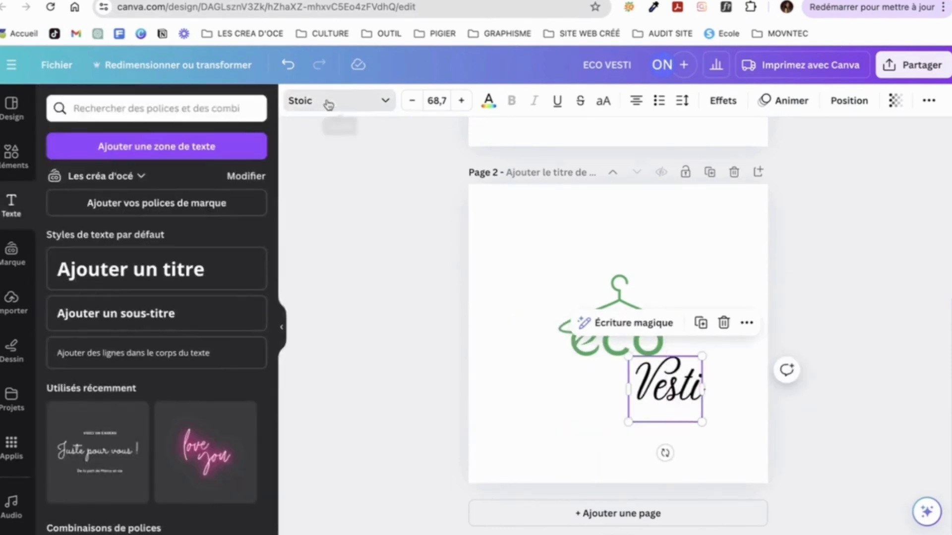
click(327, 101)
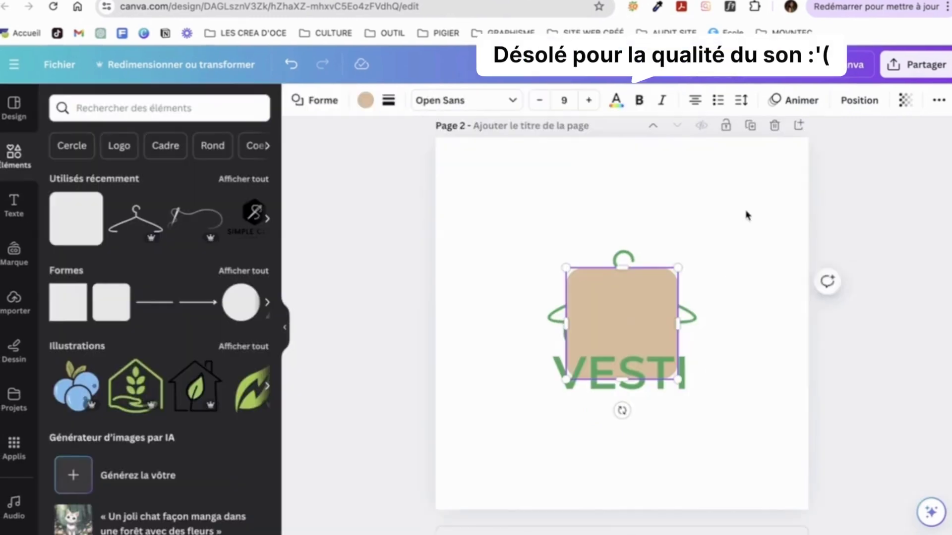
Move the tan rounded square down over the hanger's lower bar and resize it into a wide masking strip
drag(616, 320, 589, 404)
drag(592, 463, 590, 394)
drag(649, 373, 696, 371)
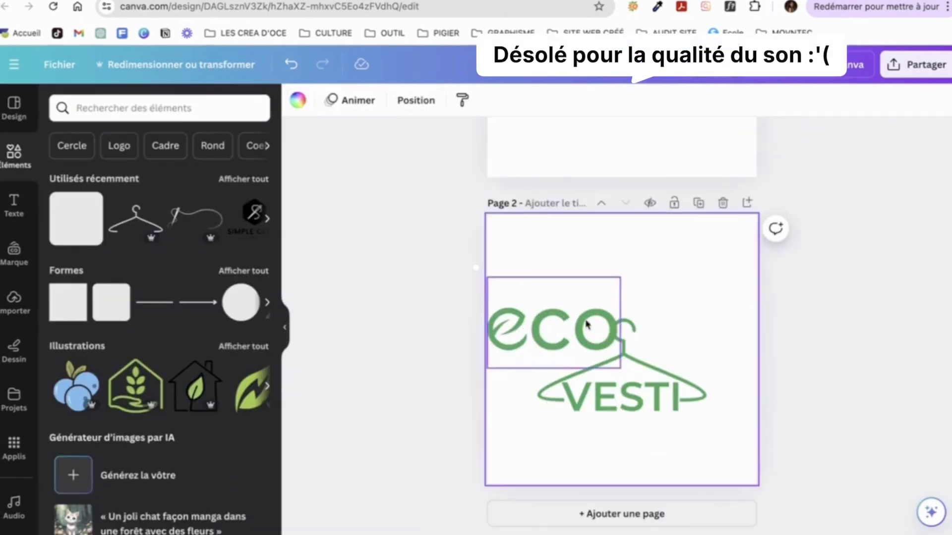
Tilt the eco lettering along the hanger's left shoulder and adjust the size and position of the hanger composition
drag(582, 329, 665, 269)
scroll(642, 489, up, 3)
drag(654, 410, 654, 402)
drag(529, 503, 521, 506)
click(650, 273)
drag(650, 357, 692, 348)
drag(526, 236, 643, 256)
drag(714, 274, 558, 396)
drag(575, 450, 570, 453)
Change the colour of the green hanger illustration on page 2
click(666, 385)
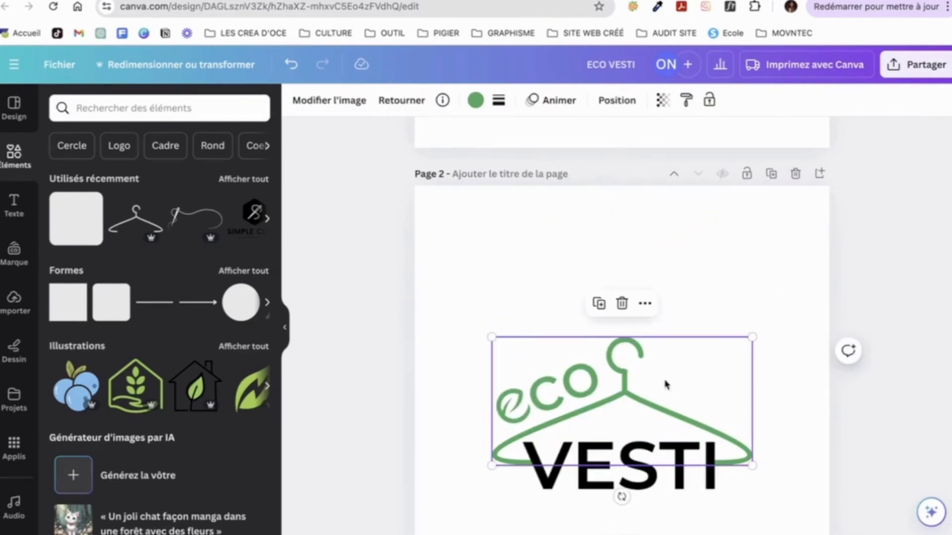
click(475, 101)
click(101, 181)
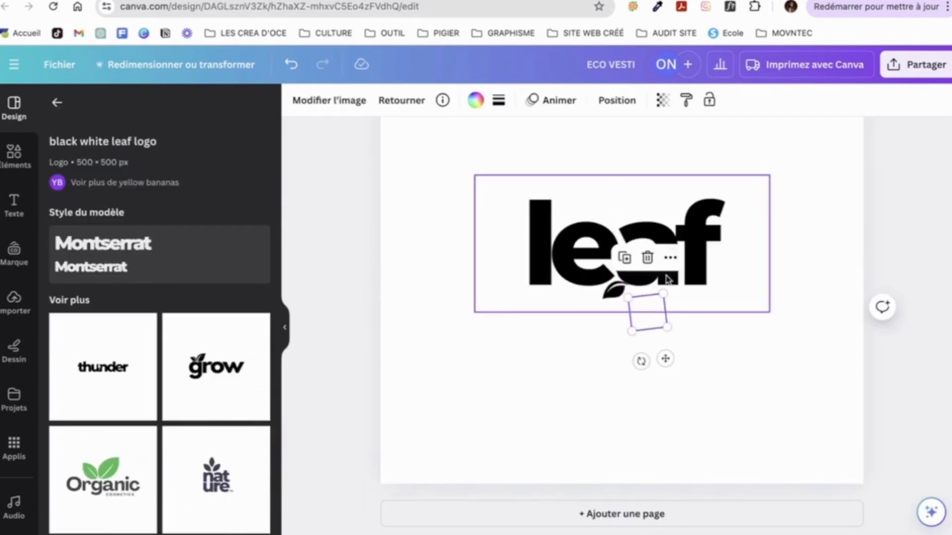
Try separating the white leaf shape from the "a" of the leaf logo template on page 3, and undo it
click(775, 361)
mouse_move(654, 263)
mouse_down()
mouse_move(758, 254)
mouse_move(654, 263)
mouse_up()
click(759, 399)
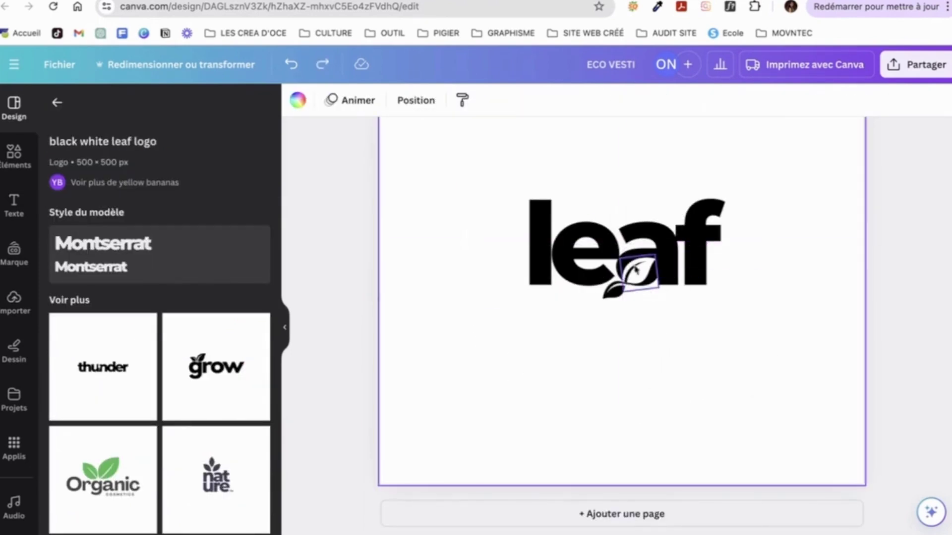
scroll(639, 287, up, 4)
scroll(644, 305, up, 4)
scroll(643, 303, down, 5)
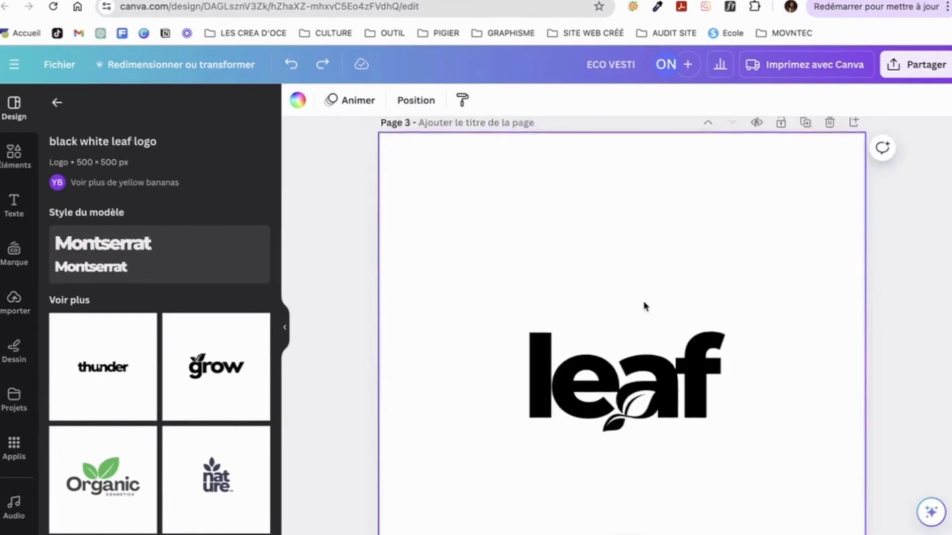
Replace the word "leaf" with "eco" on page 3 and centre the lettering together with its leaf shapes
click(616, 423)
click(649, 282)
double_click(629, 386)
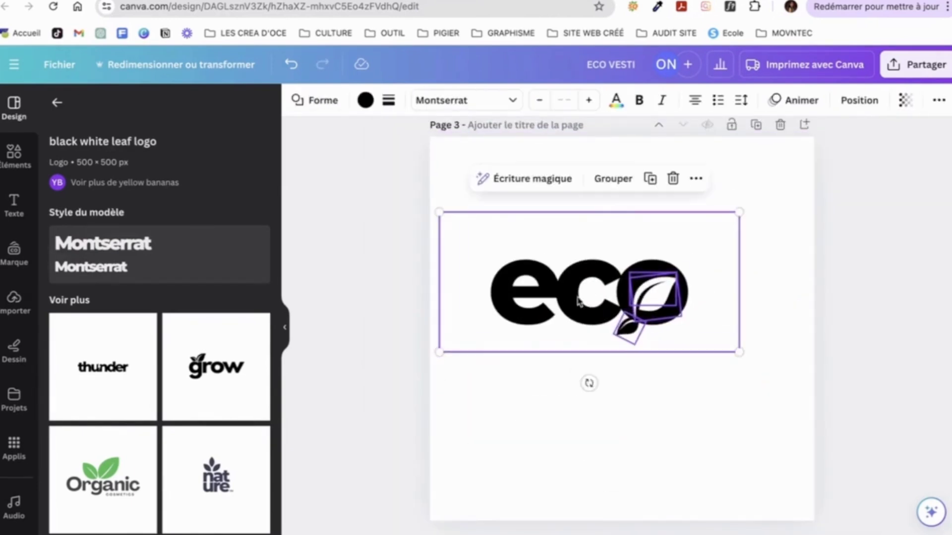
drag(579, 301, 612, 298)
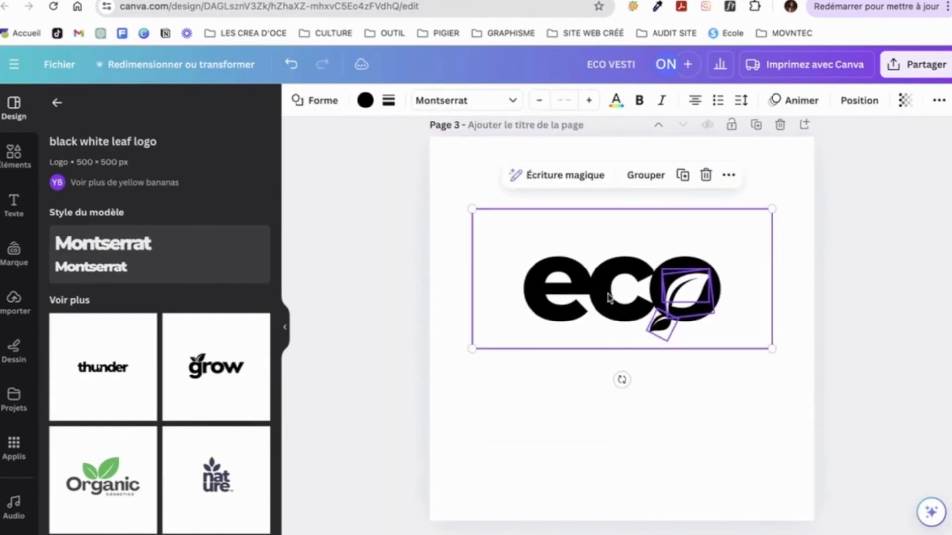
Adjust the letter spacing of the "vesti" text beside eco to match the tight spacing of the eco lettering
scroll(227, 469, down, 3)
scroll(227, 468, down, 2)
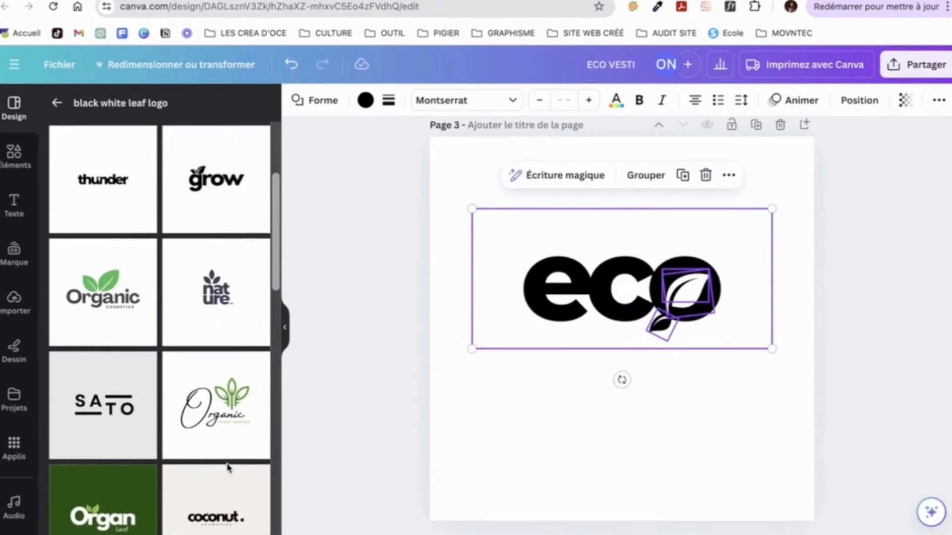
click(584, 457)
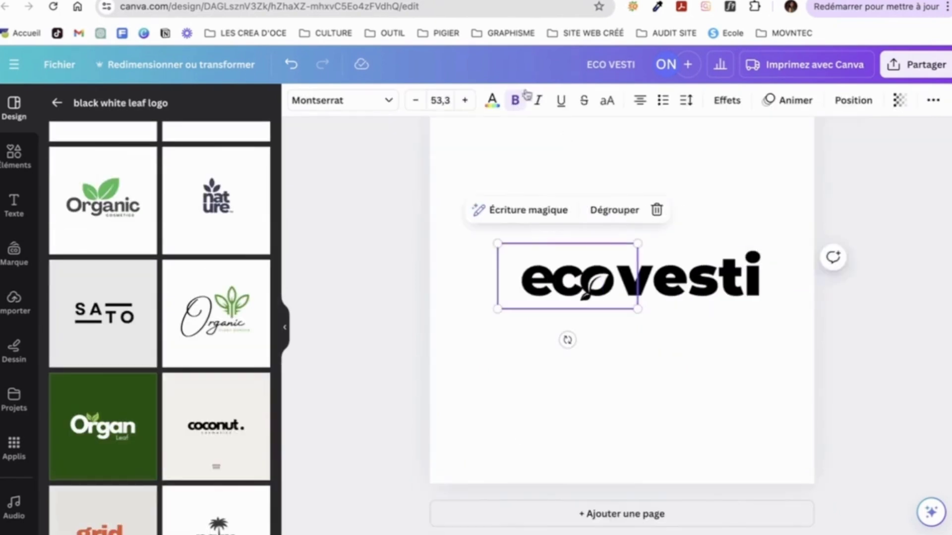
click(686, 100)
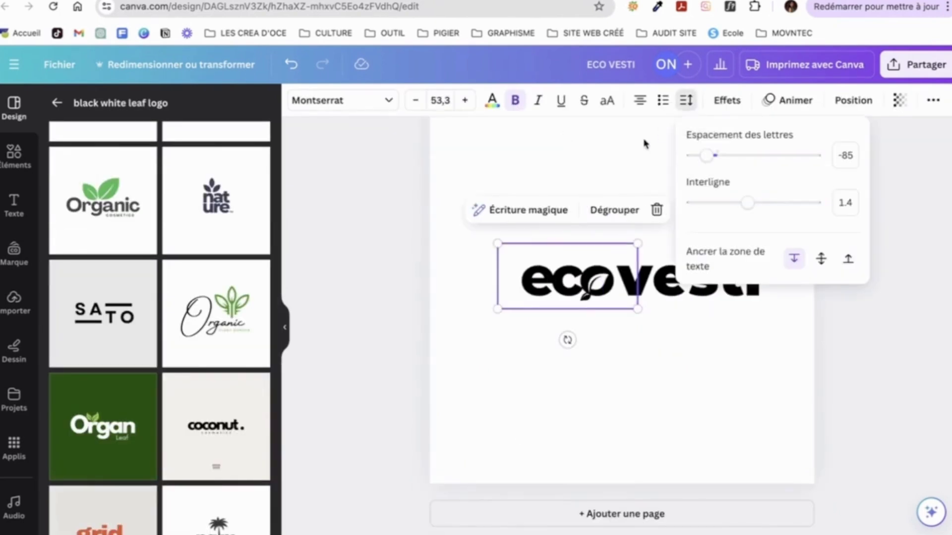
click(730, 297)
click(692, 101)
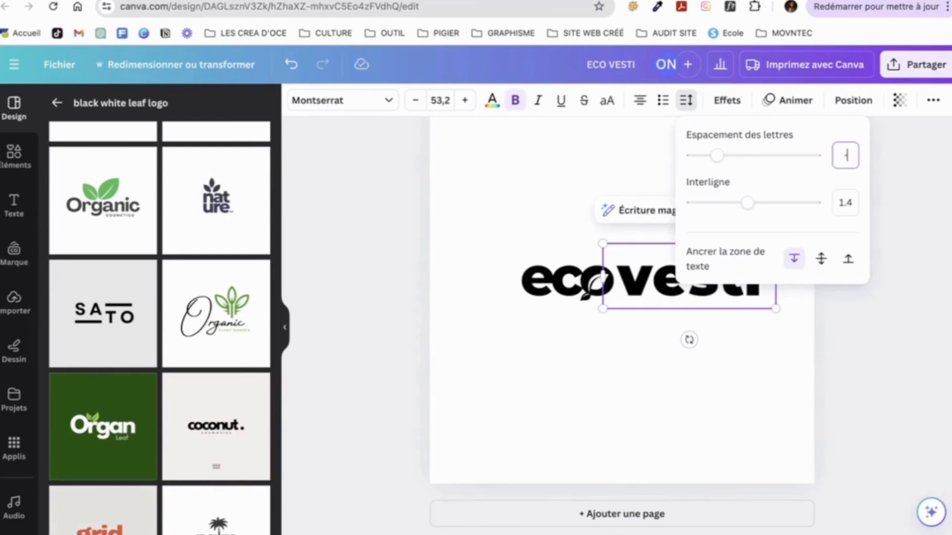
click(521, 177)
Move the "vesti" word close against "eco" and align the two words on page 3
scroll(752, 308, up, 6)
scroll(752, 308, down, 4)
scroll(753, 309, up, 3)
drag(730, 172, 735, 508)
scroll(694, 438, down, 1)
mouse_move(695, 436)
mouse_down()
mouse_move(676, 410)
mouse_move(686, 429)
mouse_up()
drag(627, 493, 648, 495)
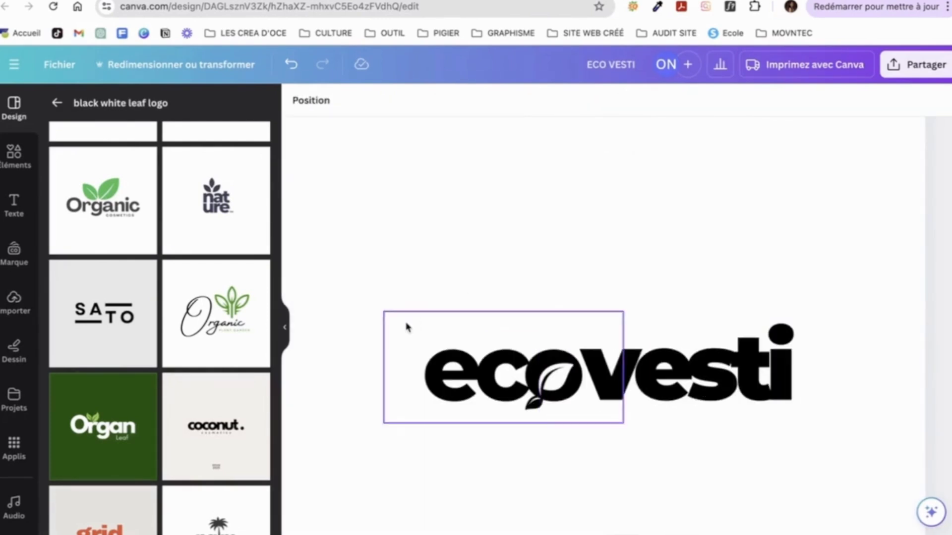
Turn the ecovesti lettering green and fit the leaf-shaped "e" over the "e" of vesti
scroll(408, 325, down, 3)
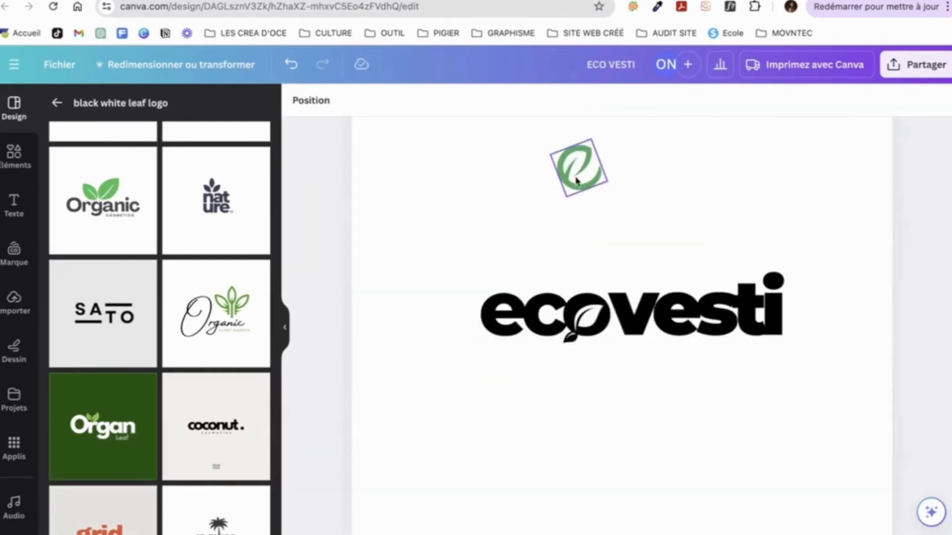
drag(573, 165, 691, 257)
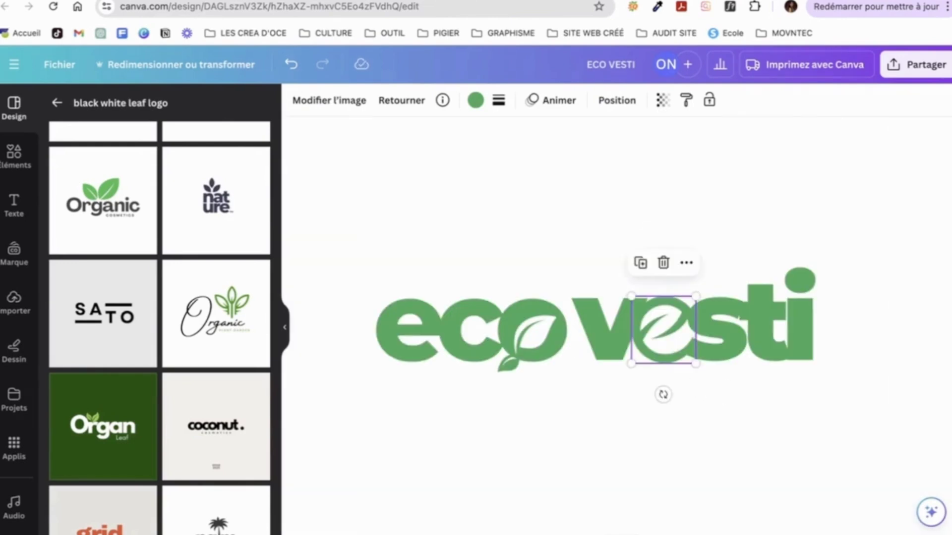
double_click(662, 317)
text(e)
Try the "nature" leaf logo template on page 4 and take its elements apart, then undo the change
scroll(633, 472, down, 3)
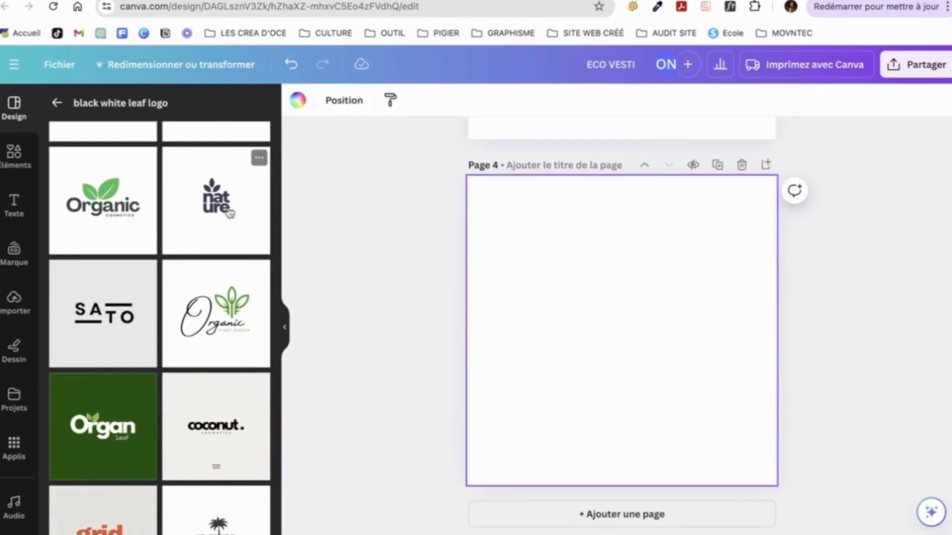
click(218, 196)
click(614, 325)
click(737, 336)
drag(617, 327, 632, 353)
key(super+z)
Apply the RS Black and White Minimalist Professional Initial Logo template and clear all elements from its copy on page 5
scroll(277, 477, down, 6)
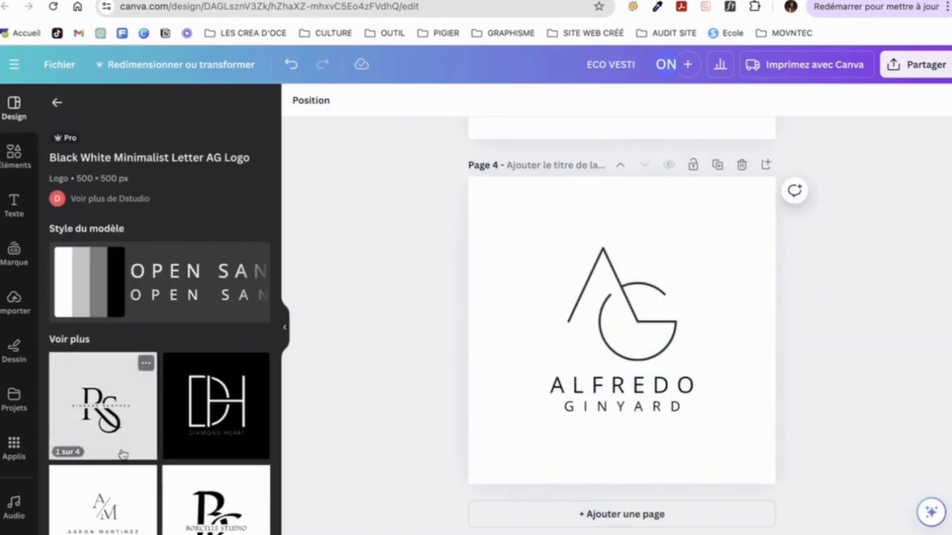
click(123, 454)
drag(425, 228, 925, 508)
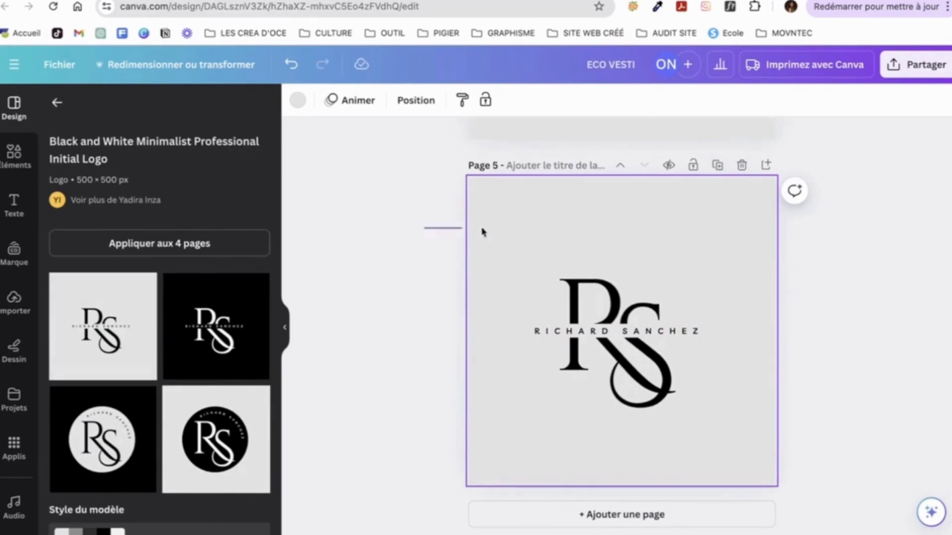
key(Delete)
Add a text box containing "R" on the empty page 5
click(615, 308)
click(13, 154)
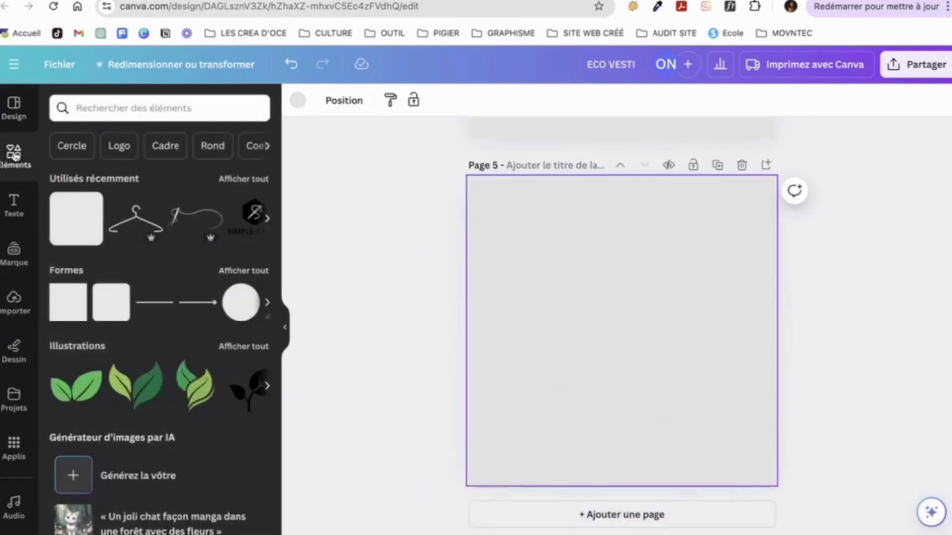
click(14, 204)
click(159, 146)
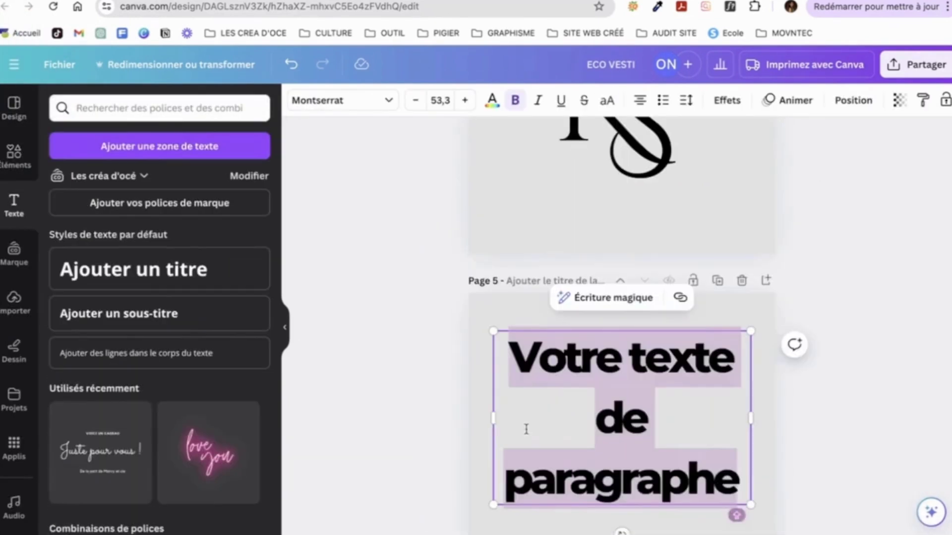
text(R)
Move the R text aside and create a second separate letter reading "S" on page 5
click(682, 424)
drag(614, 367, 615, 431)
double_click(614, 430)
text(S)
click(665, 487)
Set both letters in an elegant serif font and overlap the R and S into a monogram
drag(665, 488, 545, 305)
click(346, 105)
click(124, 240)
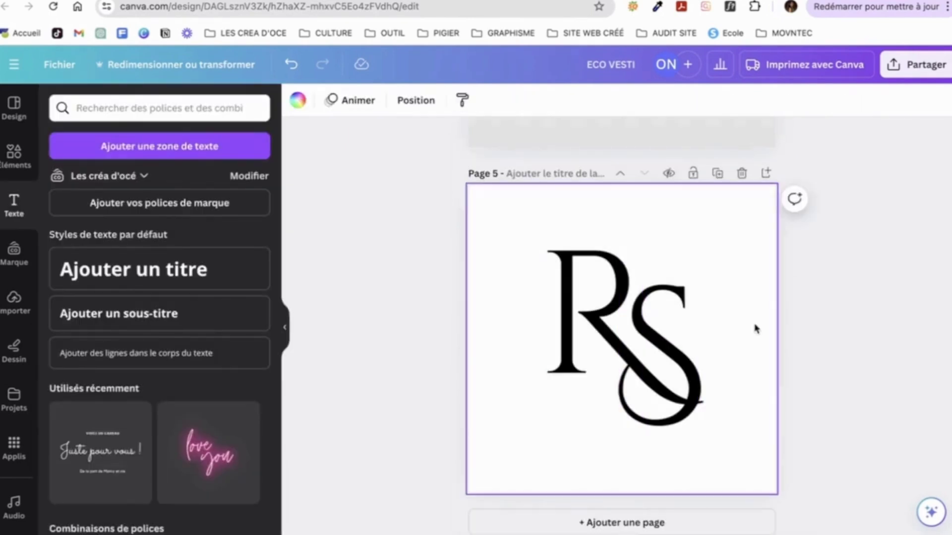
drag(510, 208, 779, 497)
drag(660, 366, 664, 370)
Add a white rectangle as a band across the middle of the RS monogram, behind the full name text
click(692, 251)
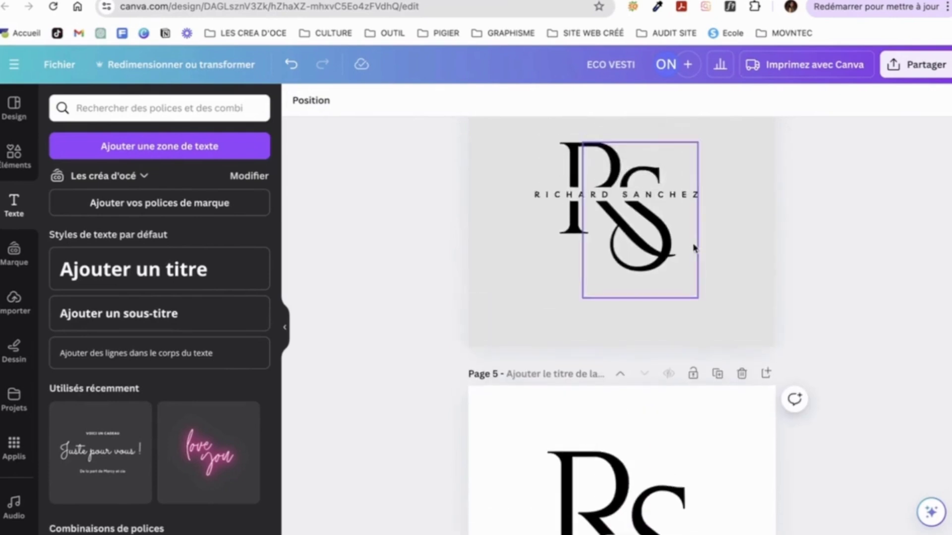
click(58, 318)
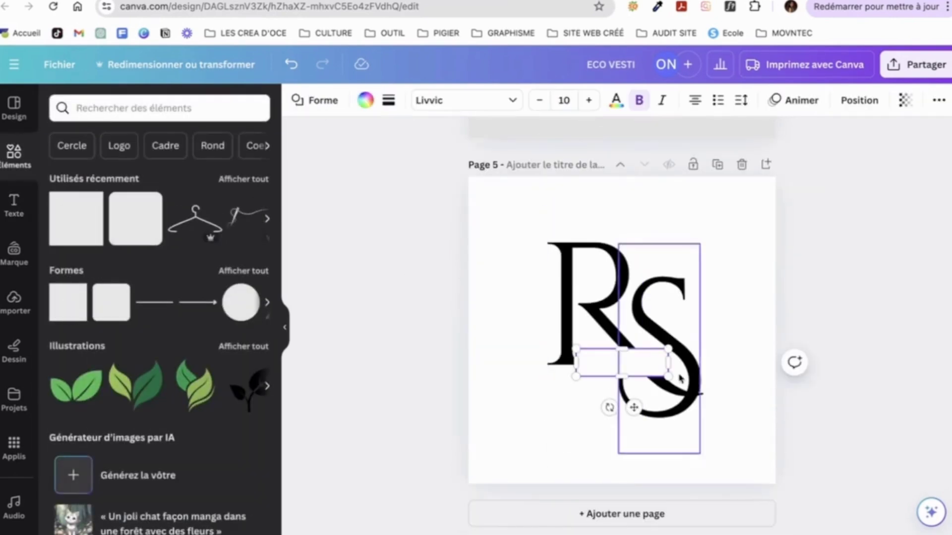
click(714, 389)
drag(650, 369, 540, 337)
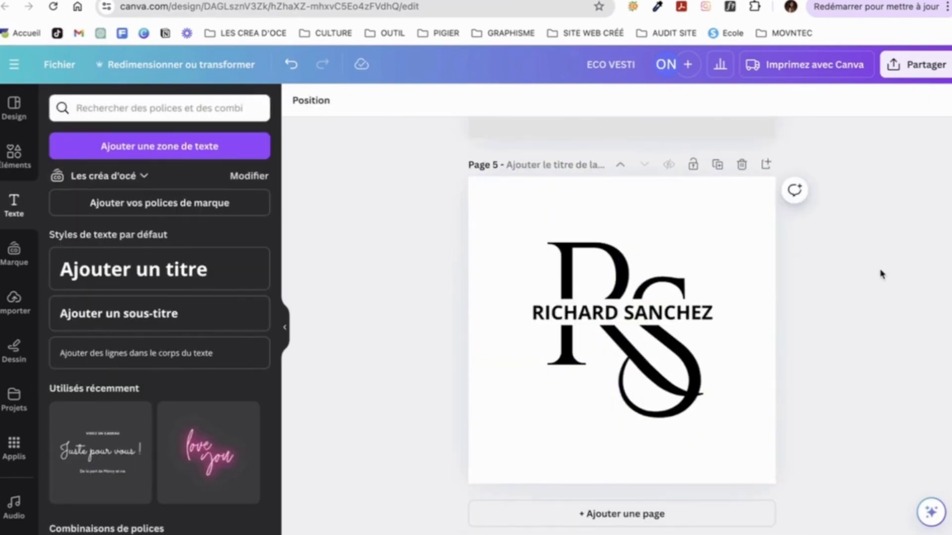
click(508, 309)
click(903, 63)
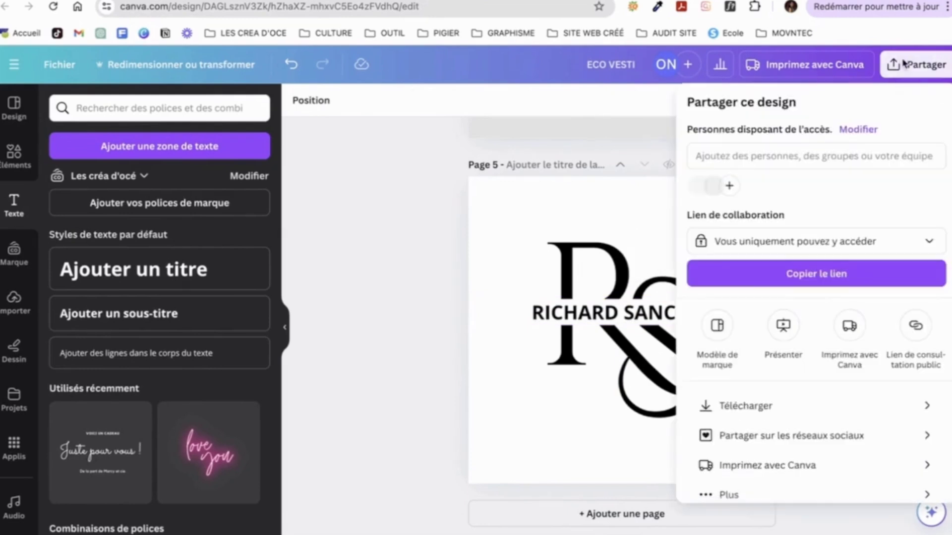
click(735, 407)
click(421, 295)
scroll(420, 296, up, 10)
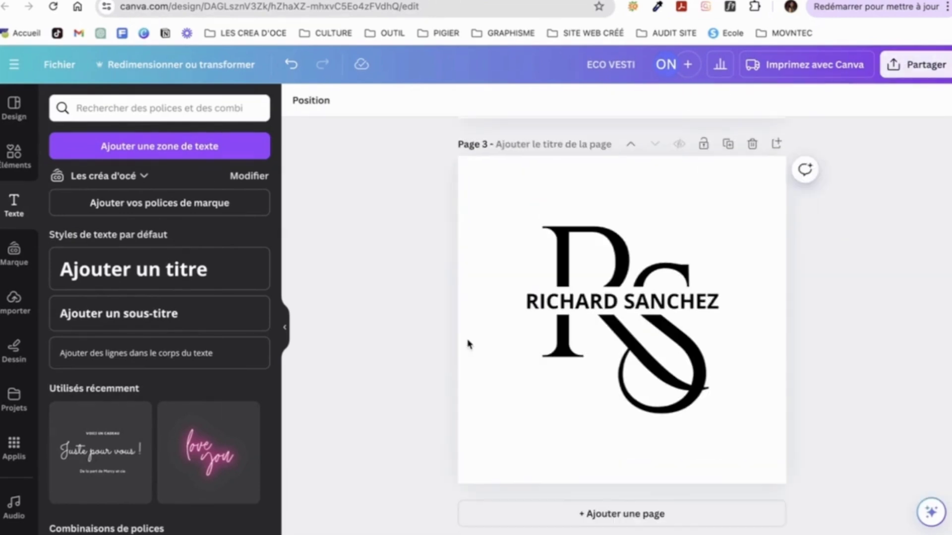
Download only page 3 with the RS monogram as a PNG with a transparent background
click(922, 64)
click(753, 405)
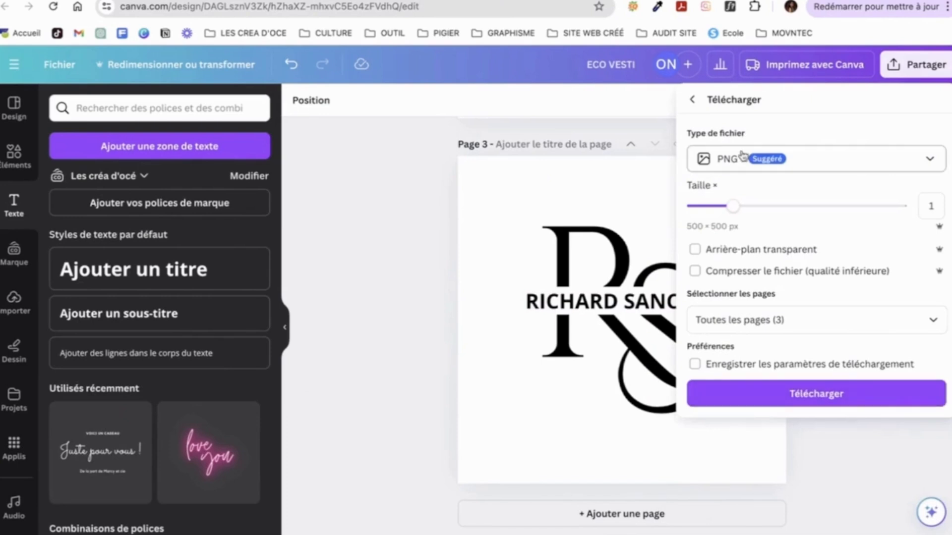
click(788, 324)
click(780, 359)
scroll(759, 441, down, 1)
click(737, 484)
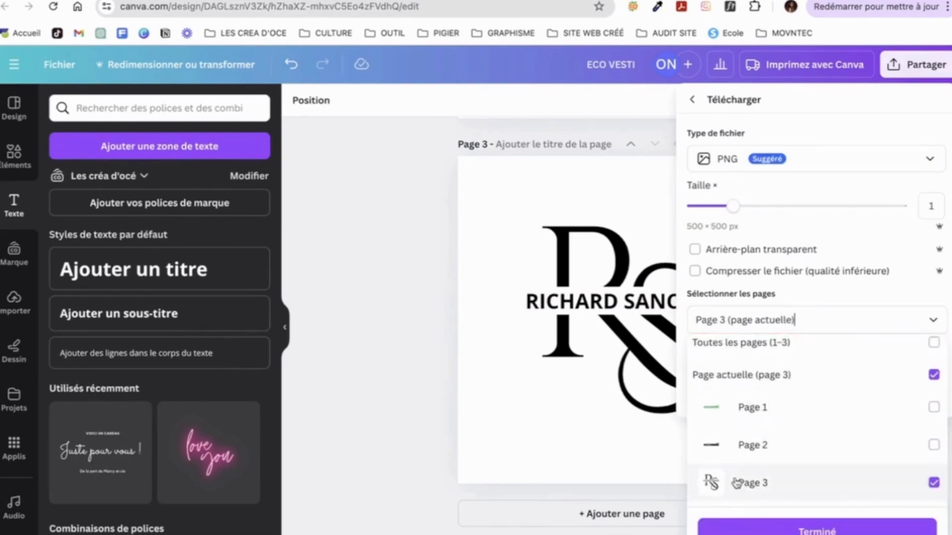
click(770, 248)
click(792, 401)
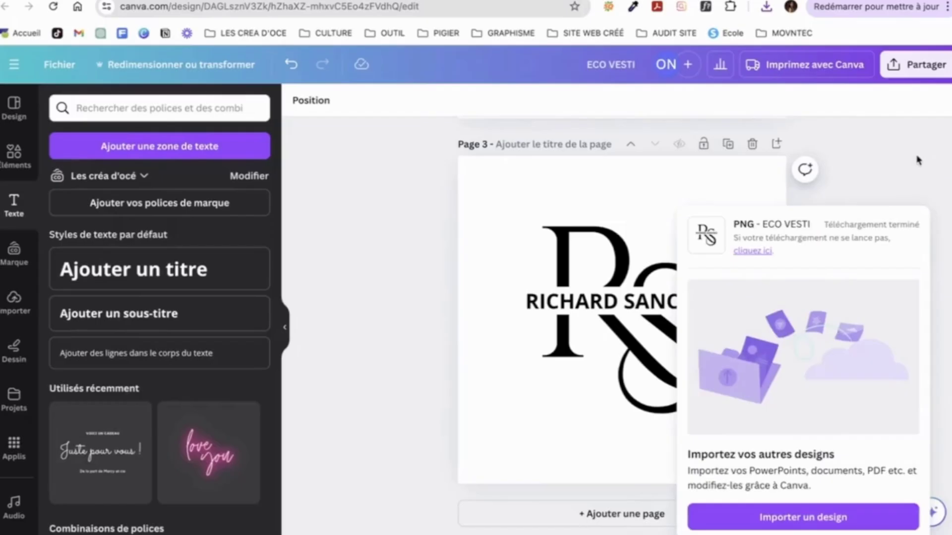
Download page 3 again as a transparent PNG with the size raised to 3.125 (1563 × 1563 px)
click(737, 404)
click(745, 251)
click(748, 319)
click(753, 394)
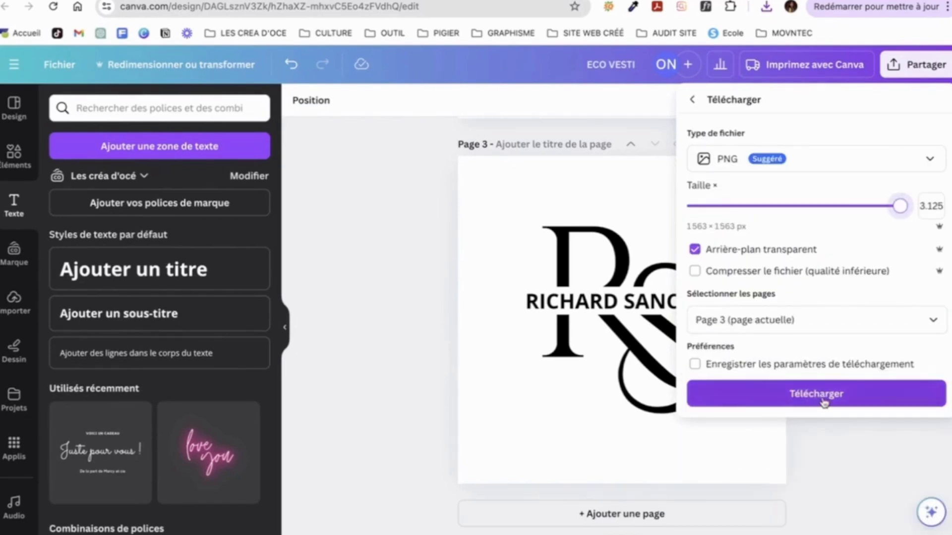
click(824, 399)
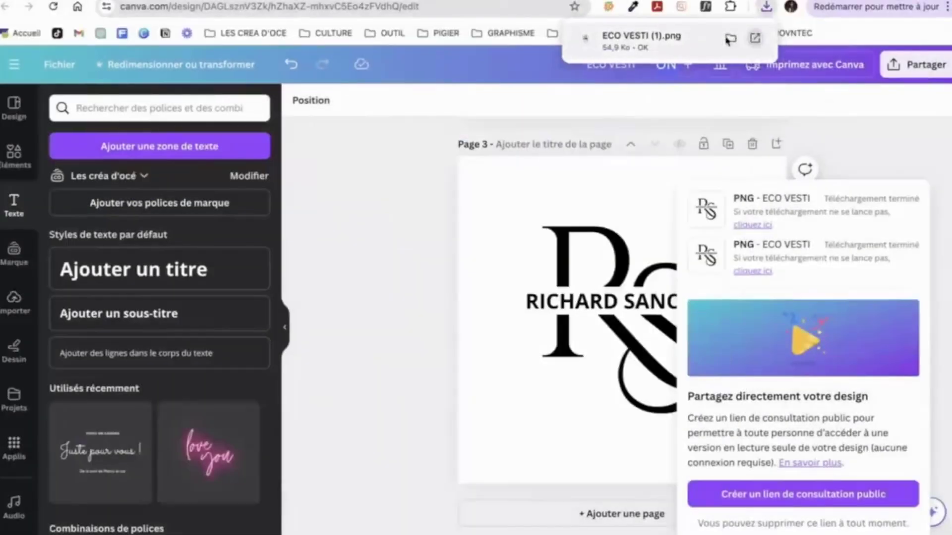
Open the downloaded ECO VESTI (1).png to check its transparent background and close the preview
click(645, 39)
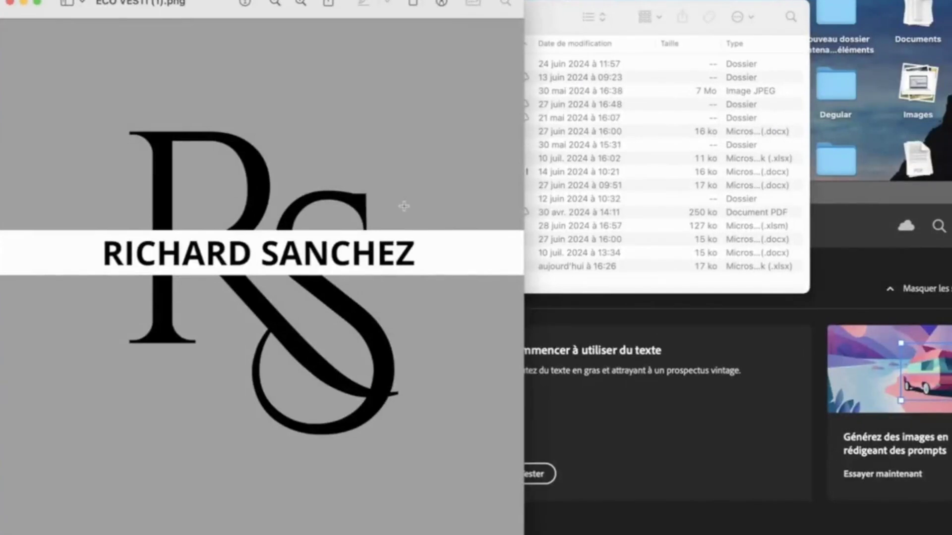
click(11, 2)
click(23, 8)
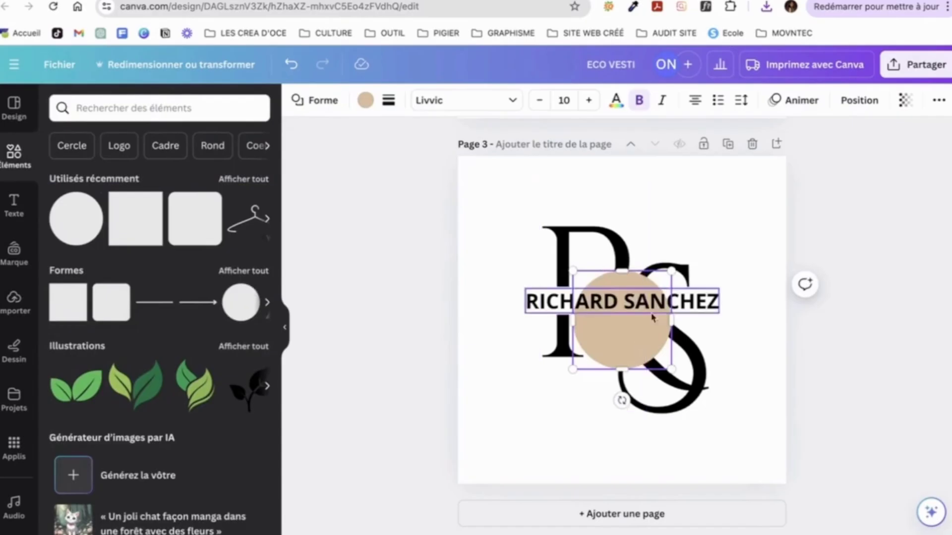
Enlarge the circle to surround the whole RS monogram, behind the letters and name, and fill it white
drag(636, 352, 547, 258)
drag(581, 277, 798, 424)
drag(677, 387, 692, 387)
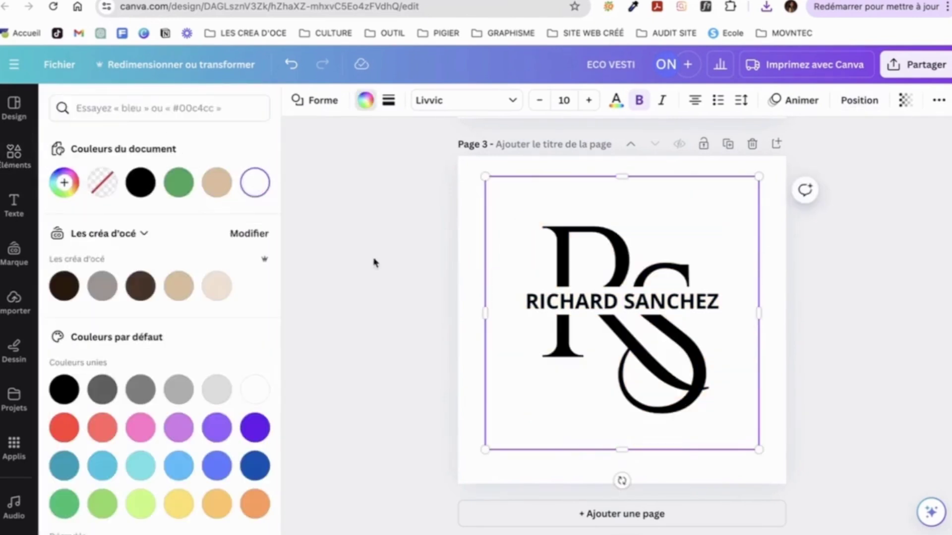
Download the monogram page with its white circle as a transparent PNG and inspect the exported image up close
click(915, 66)
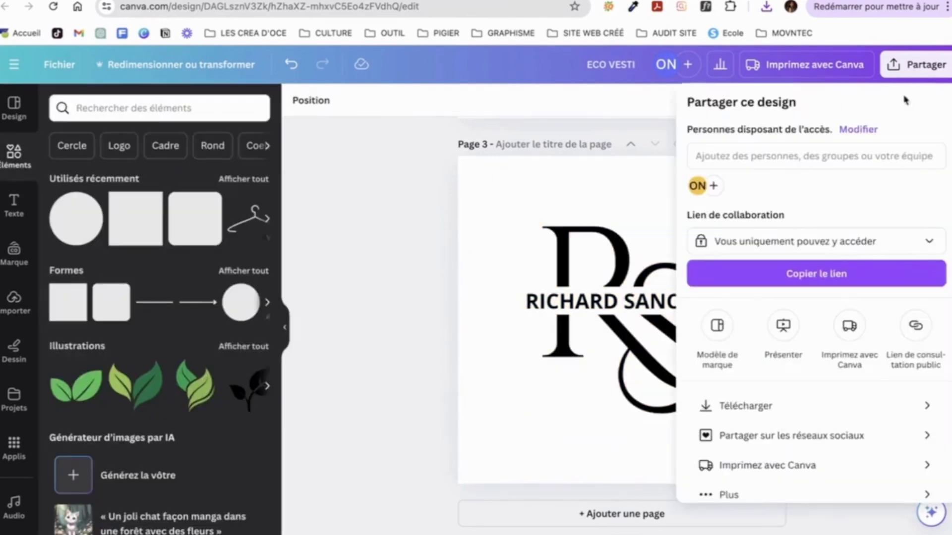
click(842, 405)
click(748, 249)
click(795, 322)
click(773, 391)
click(817, 529)
click(756, 393)
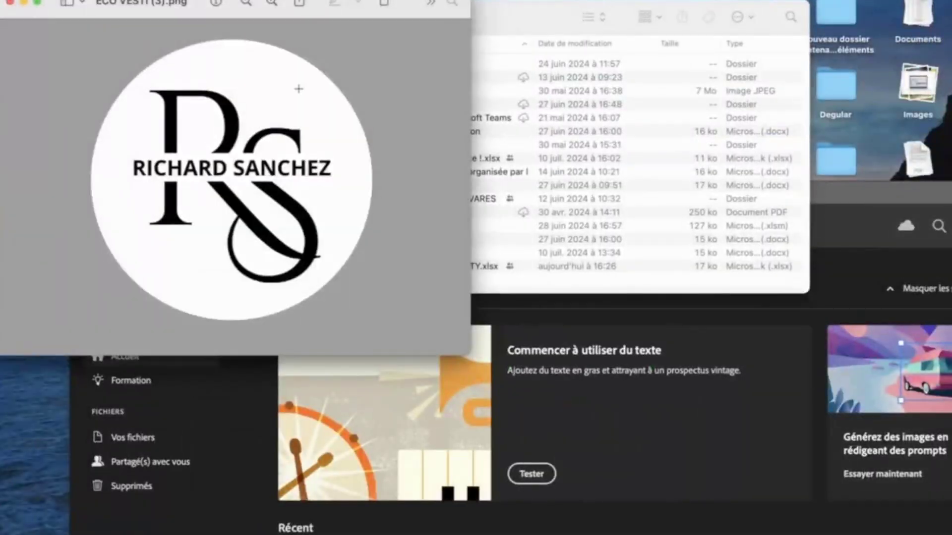
scroll(298, 89, up, 5)
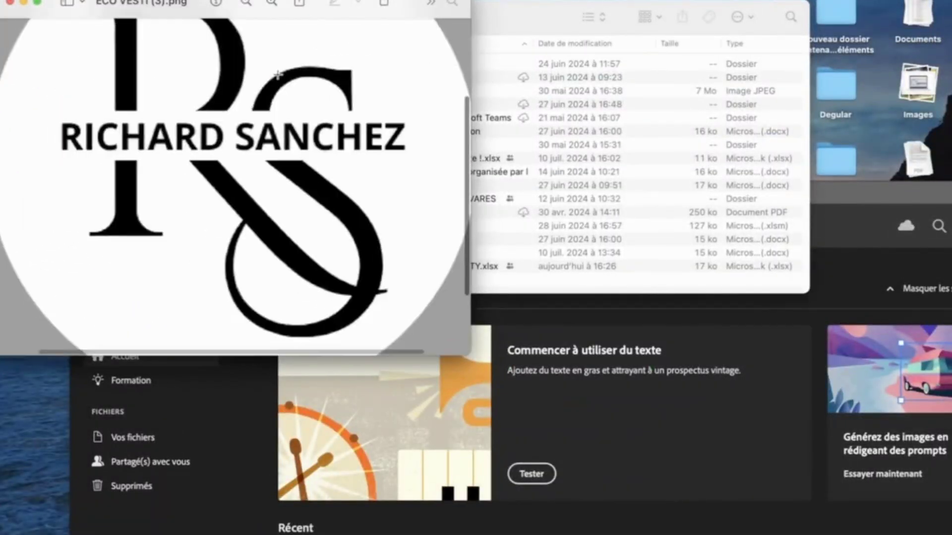
scroll(278, 75, down, 5)
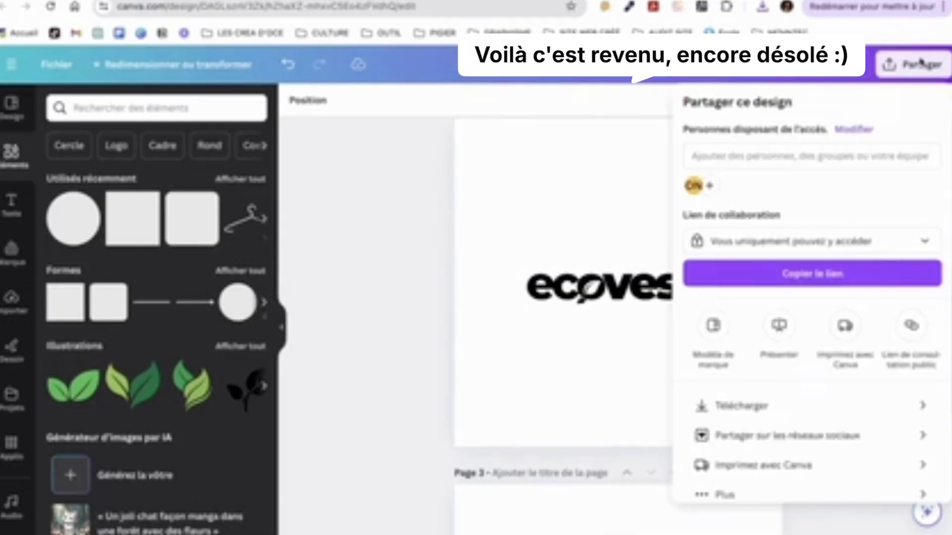
Open the download options at the ecovesti logo page and set the PNG size to 3.125 with a transparent background
click(921, 62)
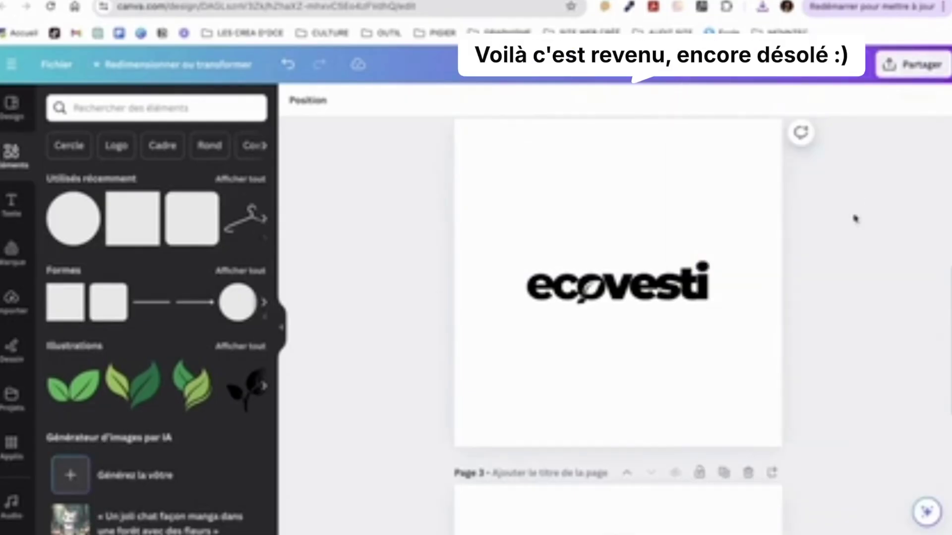
click(918, 65)
click(790, 409)
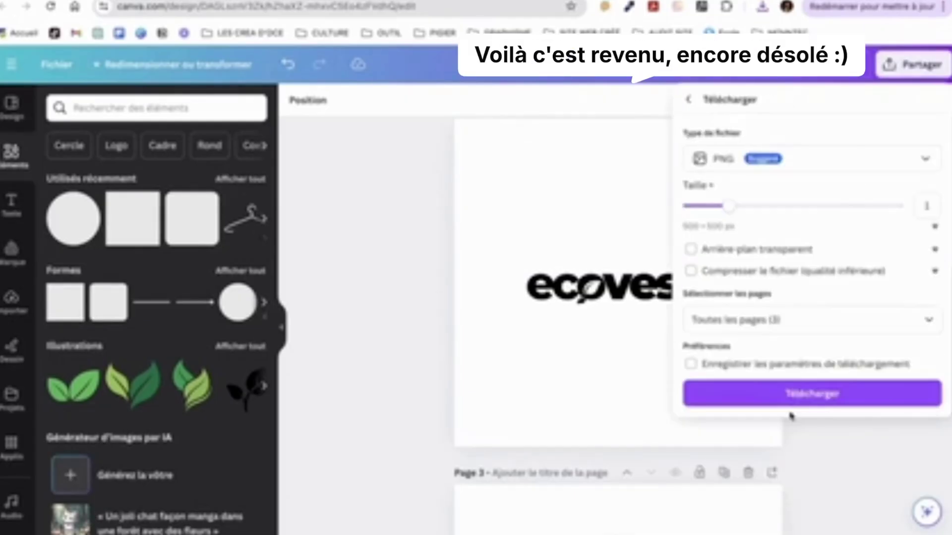
drag(729, 206, 896, 206)
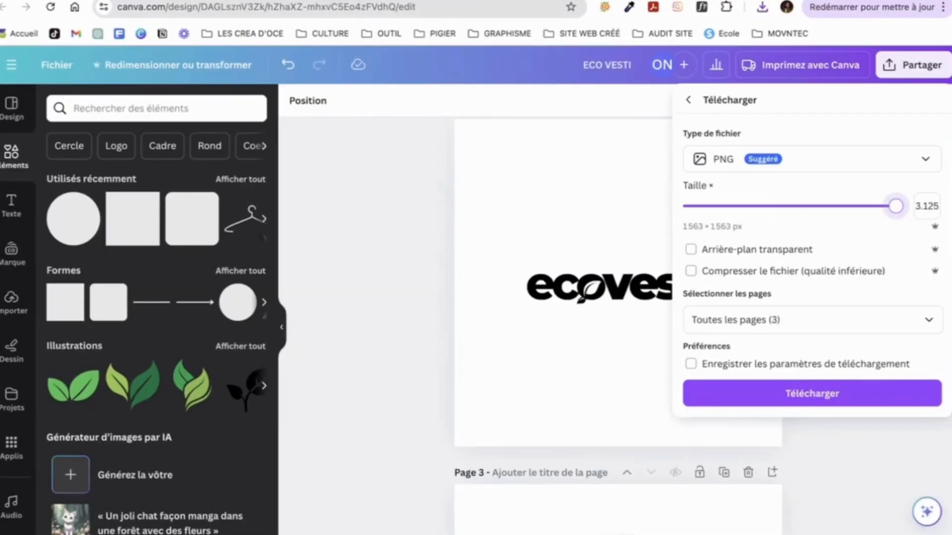
click(753, 248)
Try JPG as the download file type, then switch it to SVG
click(793, 159)
click(763, 203)
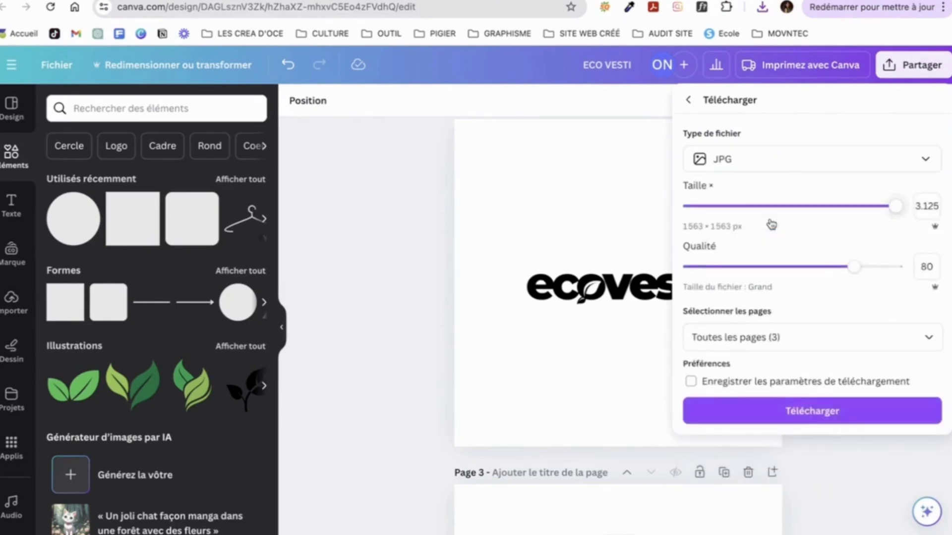
click(766, 161)
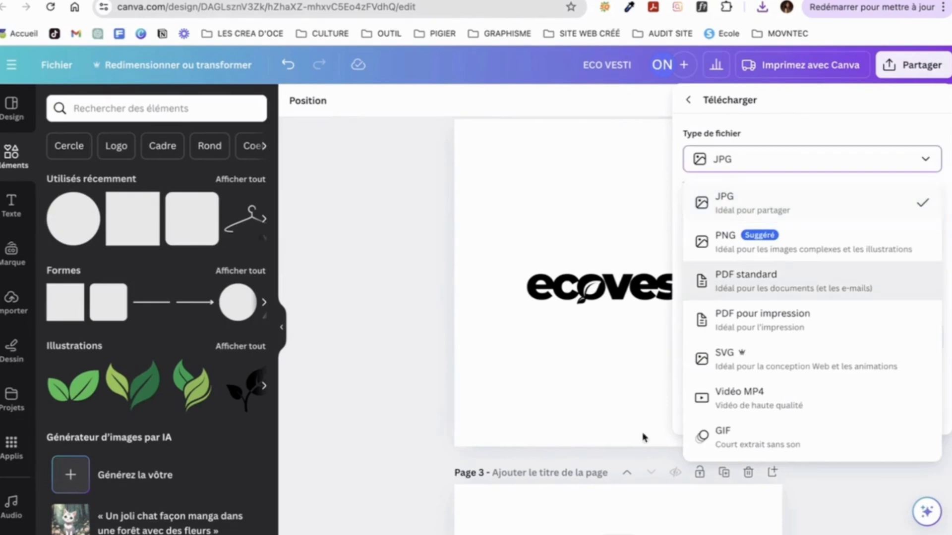
click(713, 374)
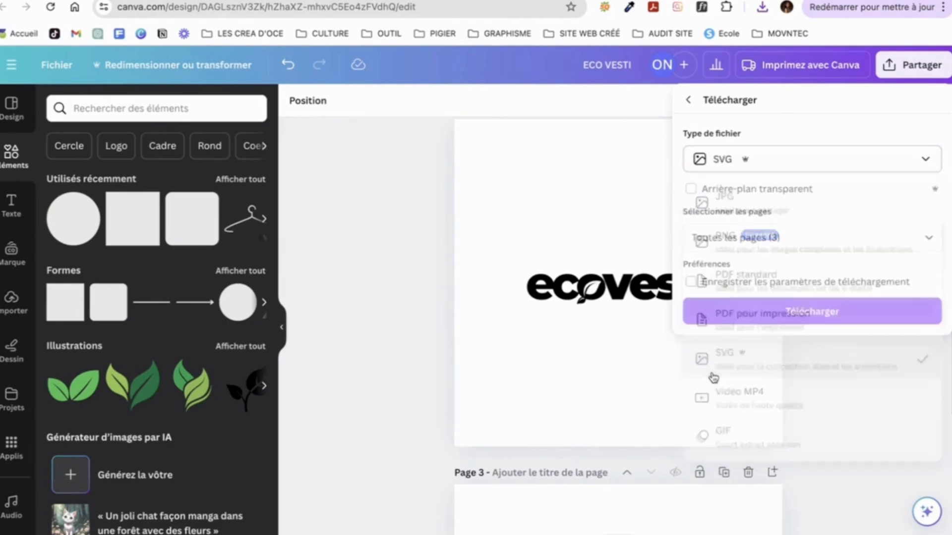
Limit the SVG download to page 2 only, with the black ecovesti logo
click(754, 238)
click(744, 278)
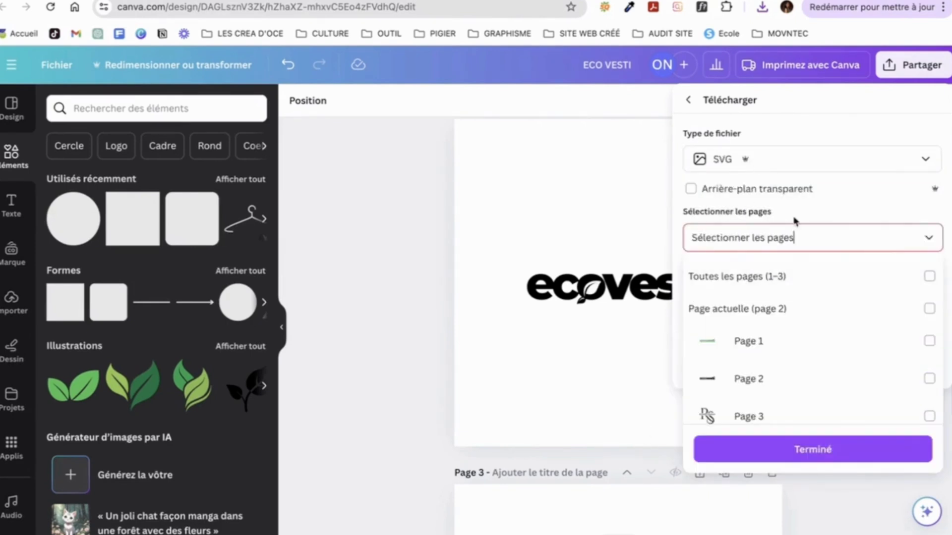
click(786, 379)
click(790, 238)
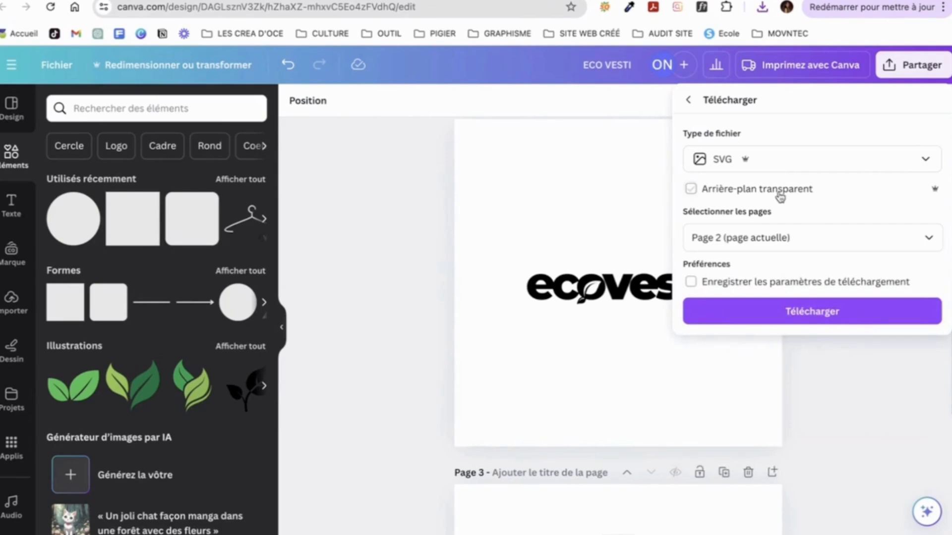